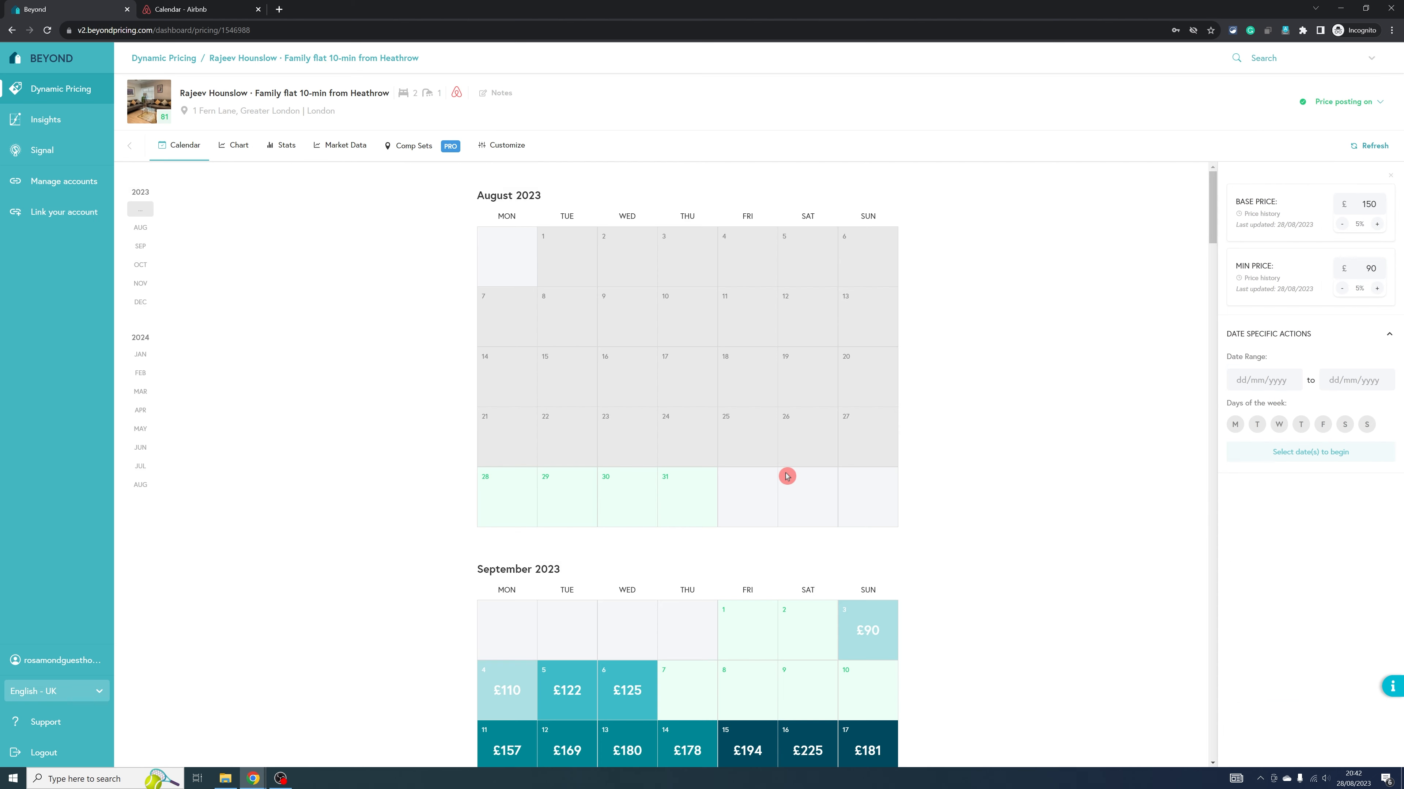
Step: Set the listing's base price to £190 and save and sync the change
{"action": "scroll", "coordinate": [899, 480], "scroll_direction": "down", "scroll_amount": 6}
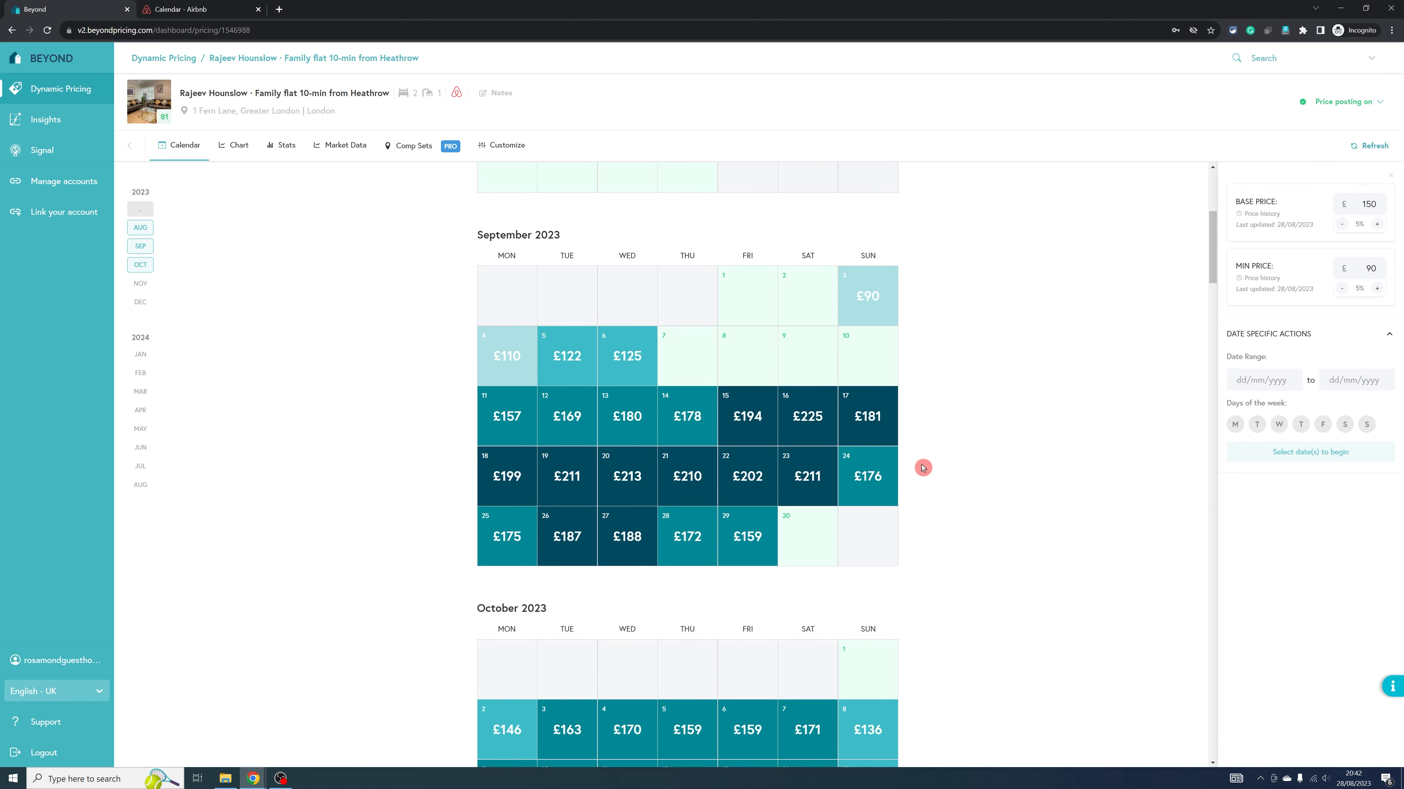
{"action": "scroll", "coordinate": [923, 468], "scroll_direction": "down", "scroll_amount": 8}
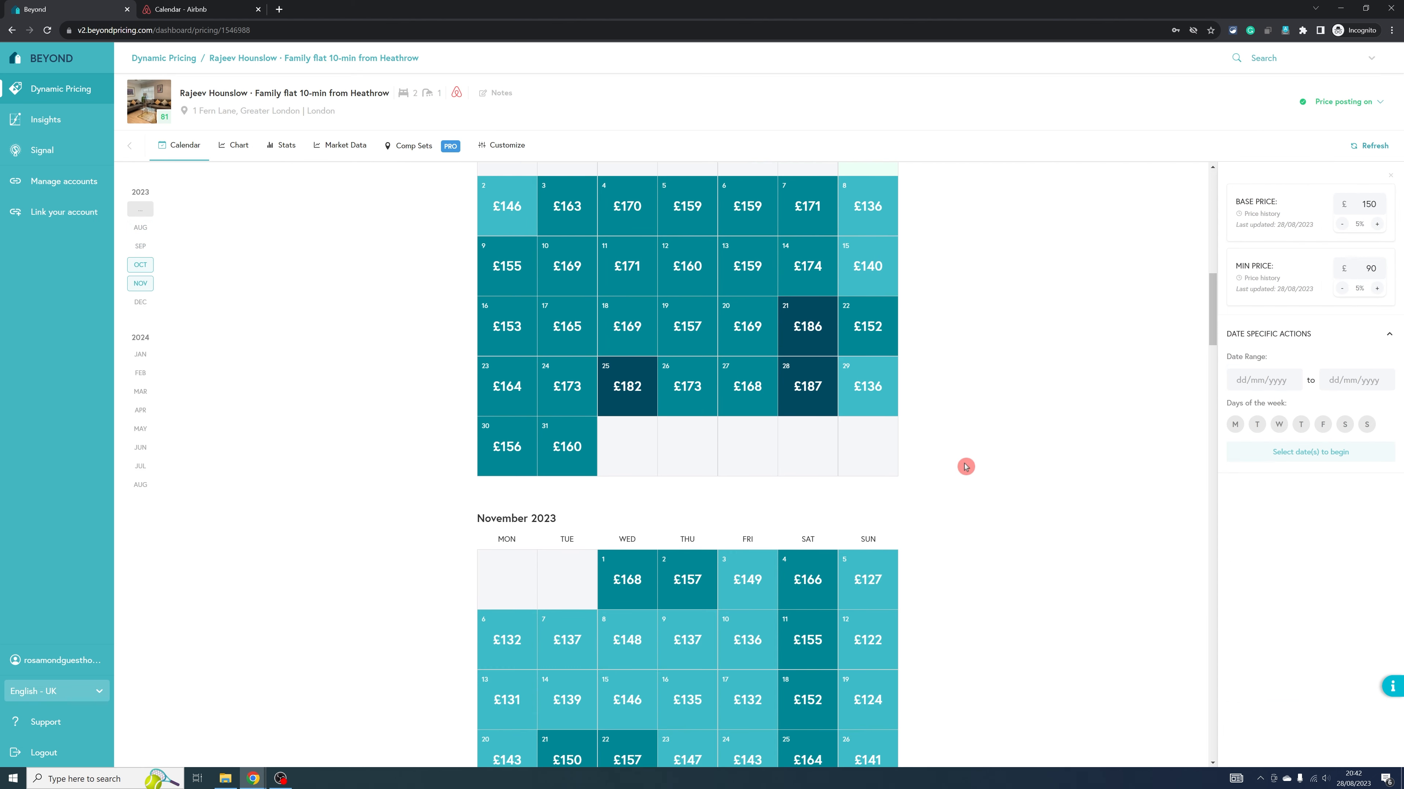
{"action": "scroll", "coordinate": [965, 466], "scroll_direction": "up", "scroll_amount": 8}
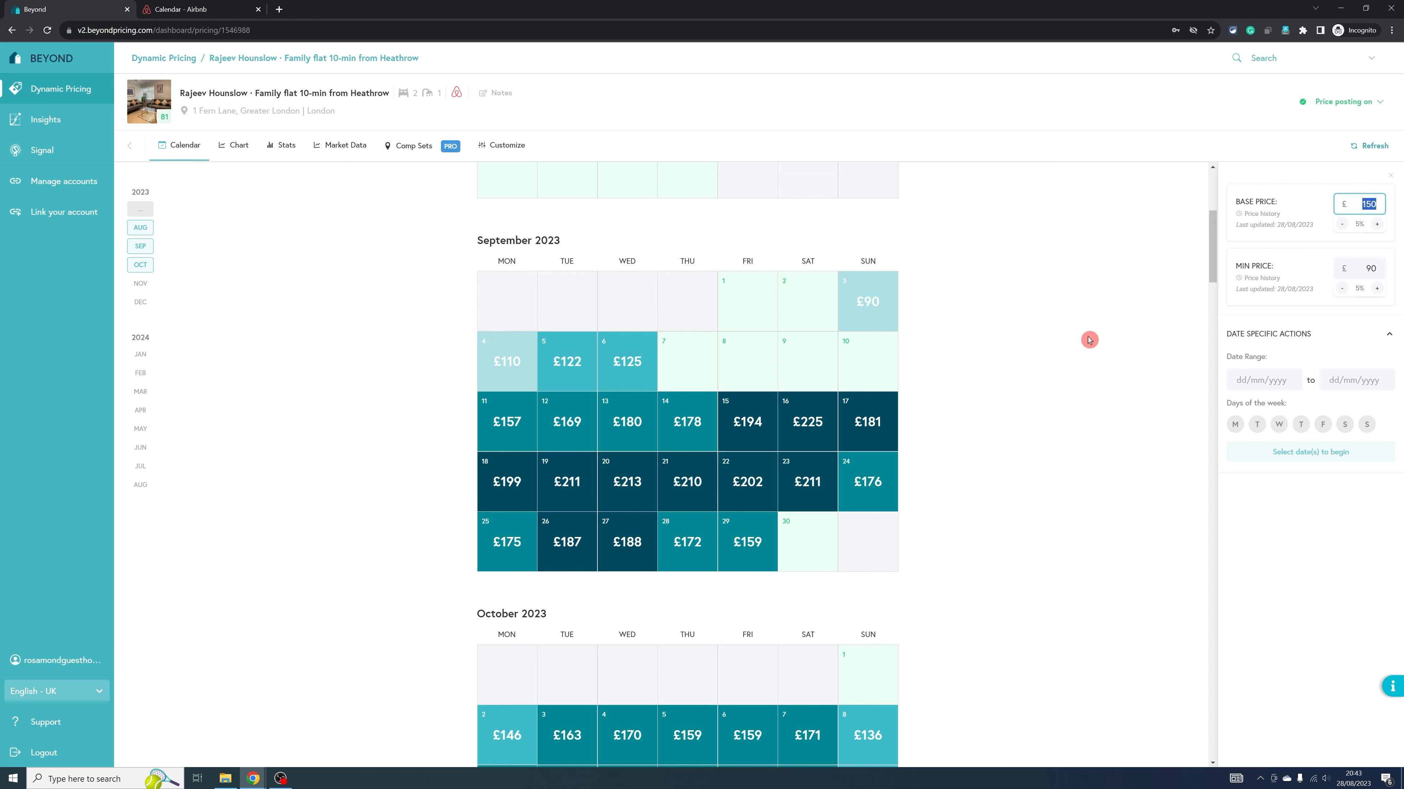
{"action": "type", "text": "190"}
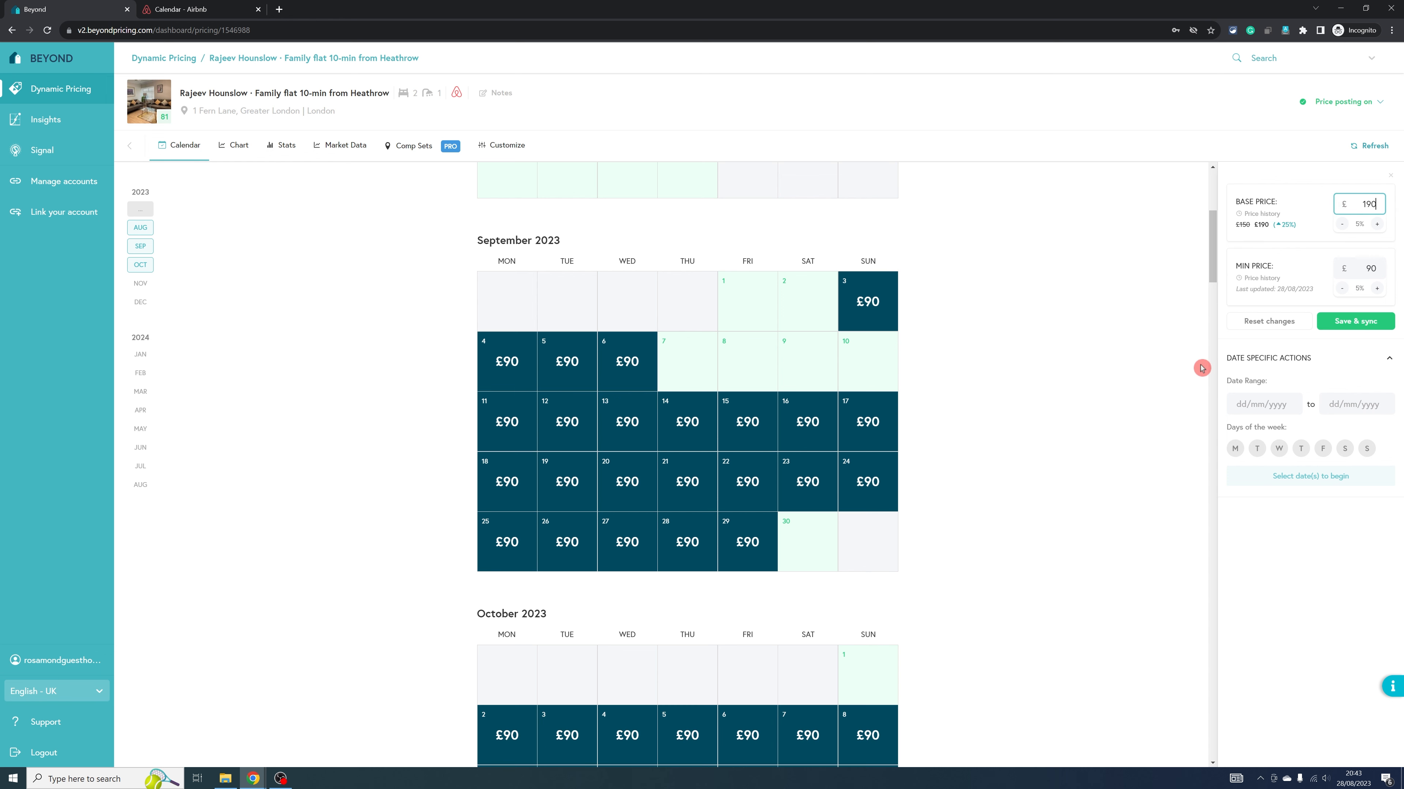
{"action": "left_click", "coordinate": [1343, 326]}
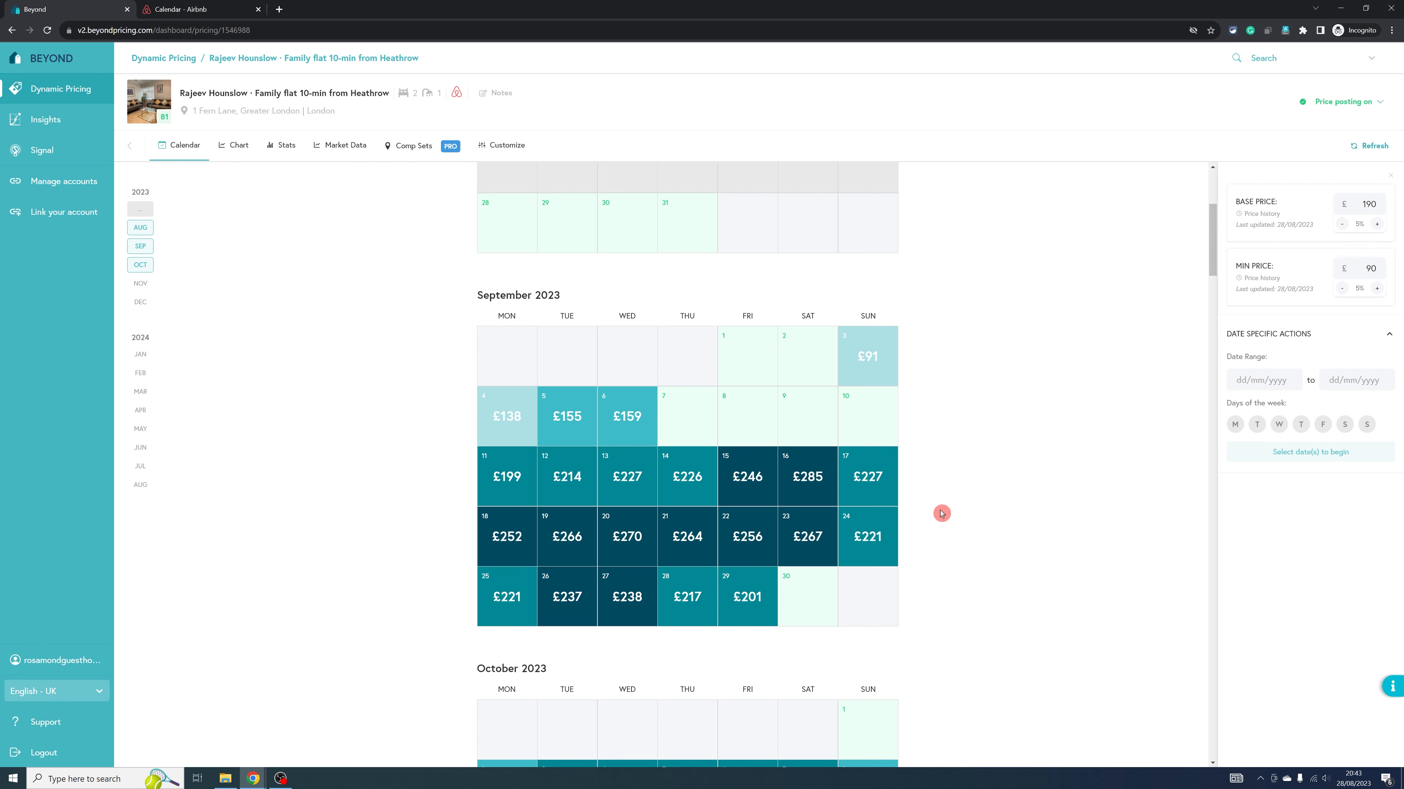
Step: Refresh the listing and review the recalculated nightly prices from August through December 2023
{"action": "left_click", "coordinate": [1359, 148]}
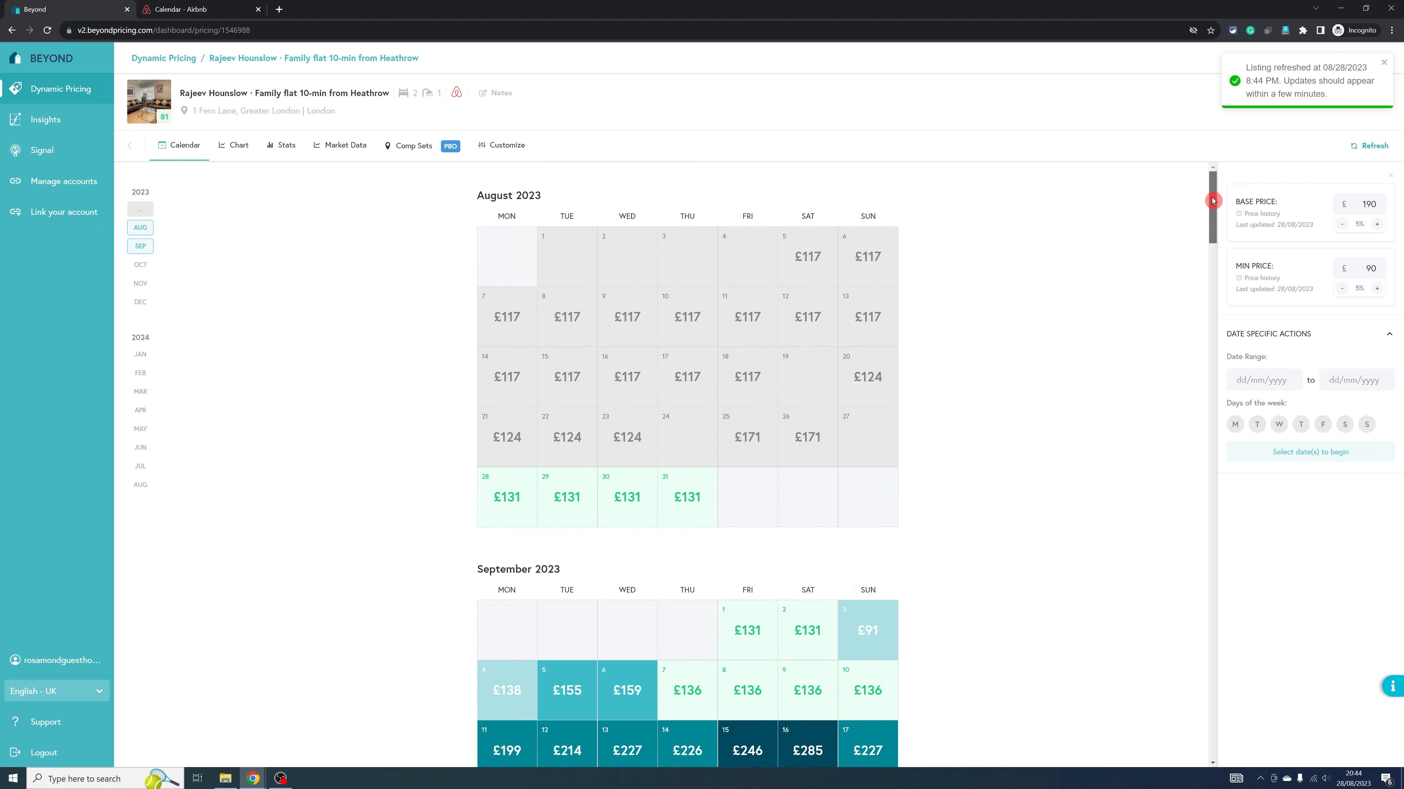
{"action": "left_click_drag", "start_coordinate": [1212, 200], "coordinate": [1213, 262]}
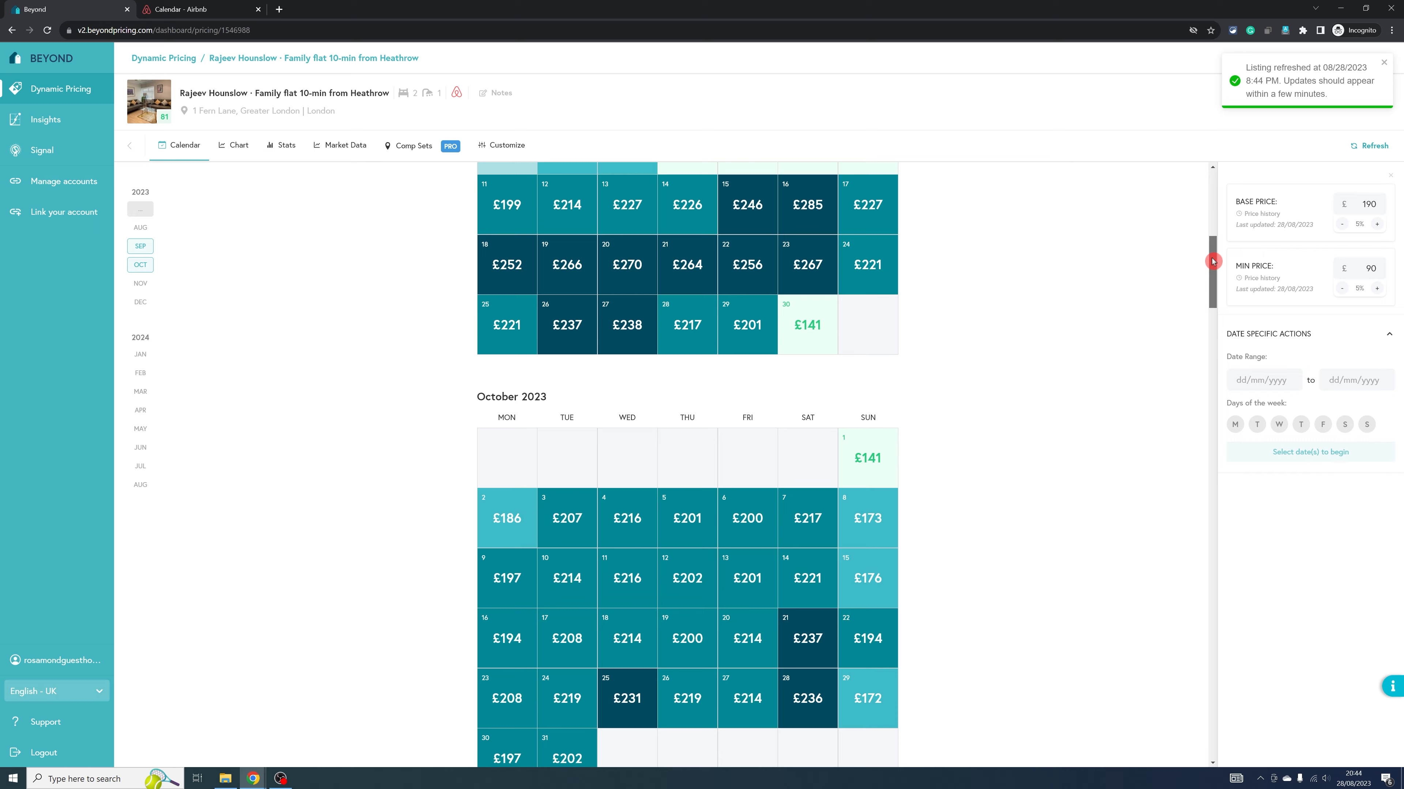
{"action": "left_click_drag", "start_coordinate": [1212, 261], "coordinate": [1208, 339]}
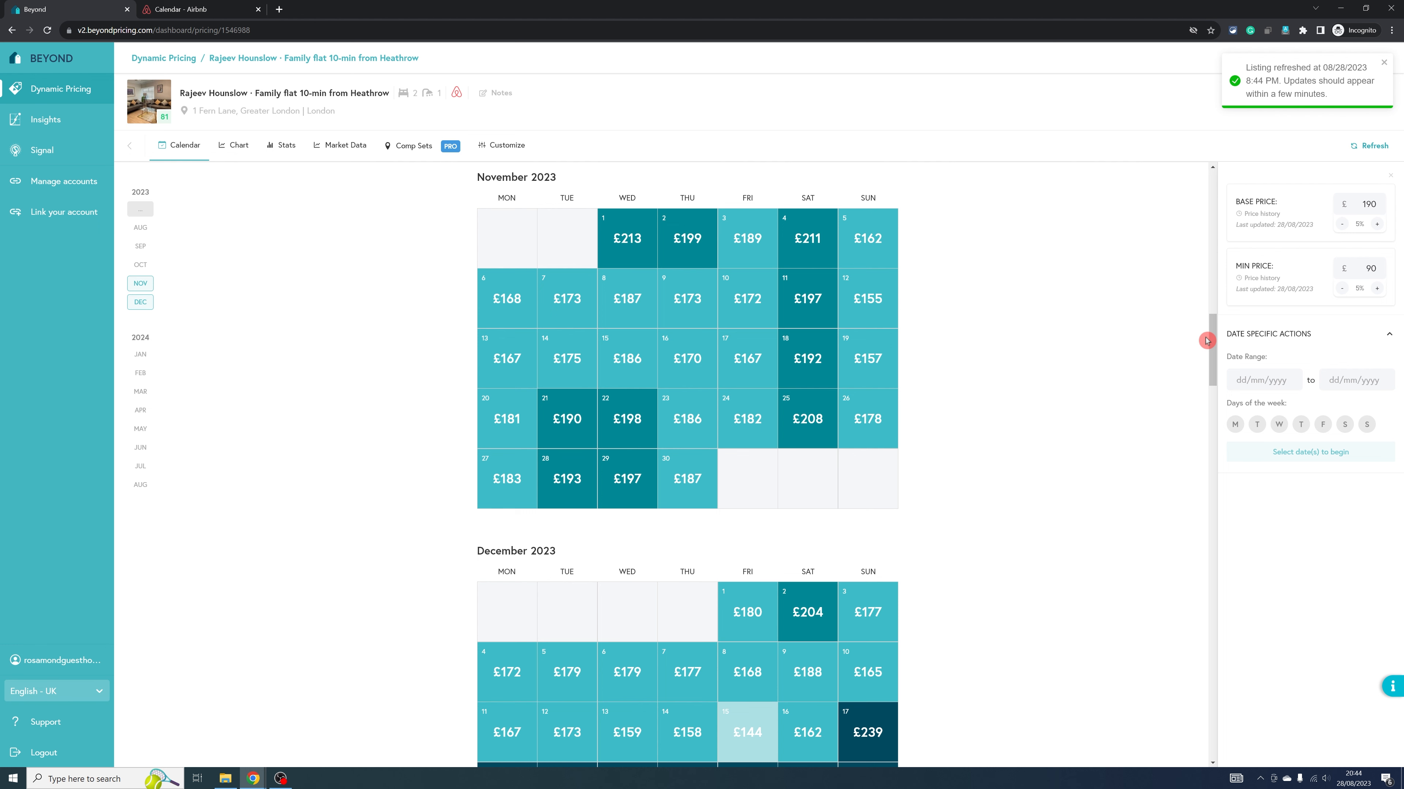
{"action": "mouse_move", "coordinate": [1206, 340]}
{"action": "left_mouse_down"}
{"action": "mouse_move", "coordinate": [1221, 326]}
{"action": "mouse_move", "coordinate": [1216, 351]}
{"action": "left_mouse_up"}
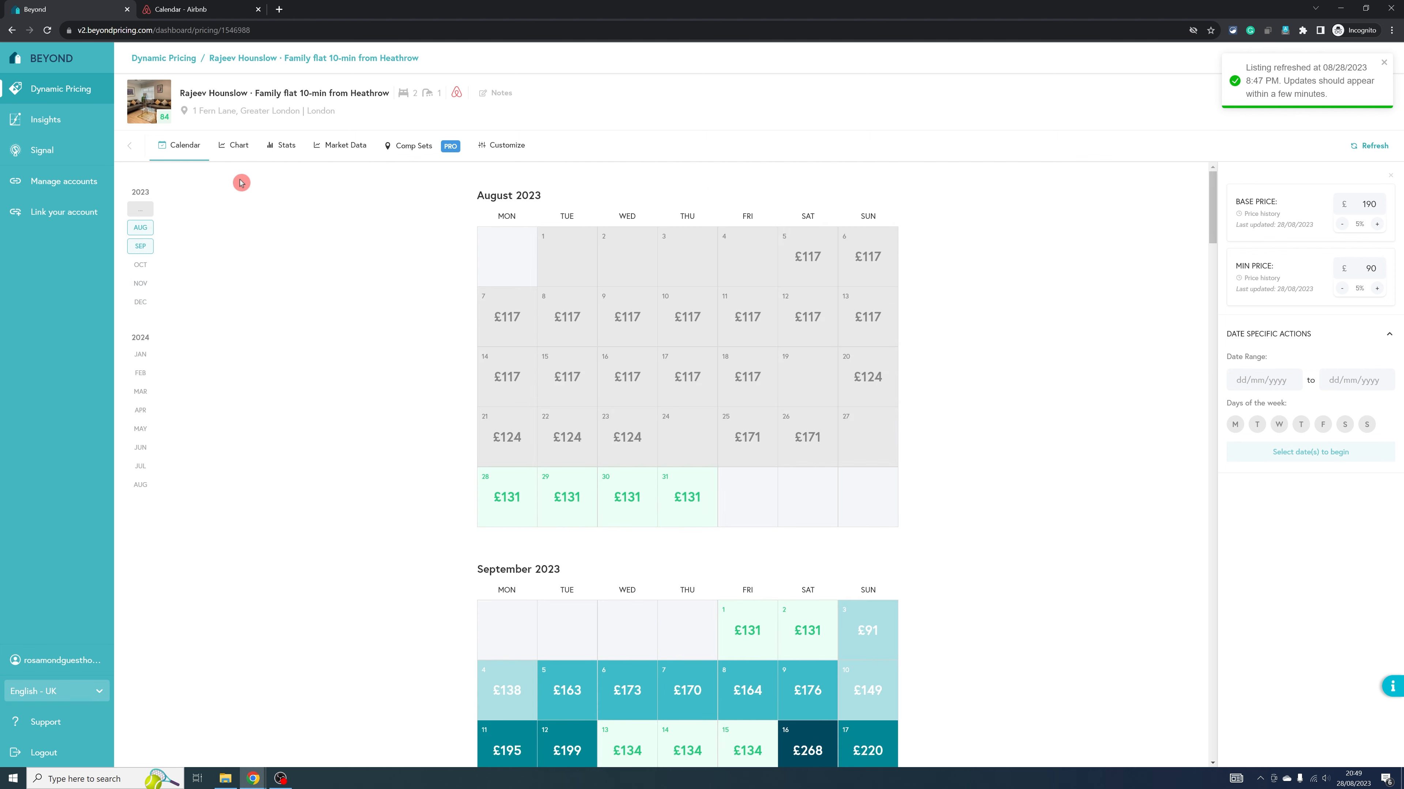
Step: Examine the listing's yearly price chart and its booking statistics, including recent bookings, occupancy, daily rates, revenue and stay length
{"action": "left_click", "coordinate": [237, 147]}
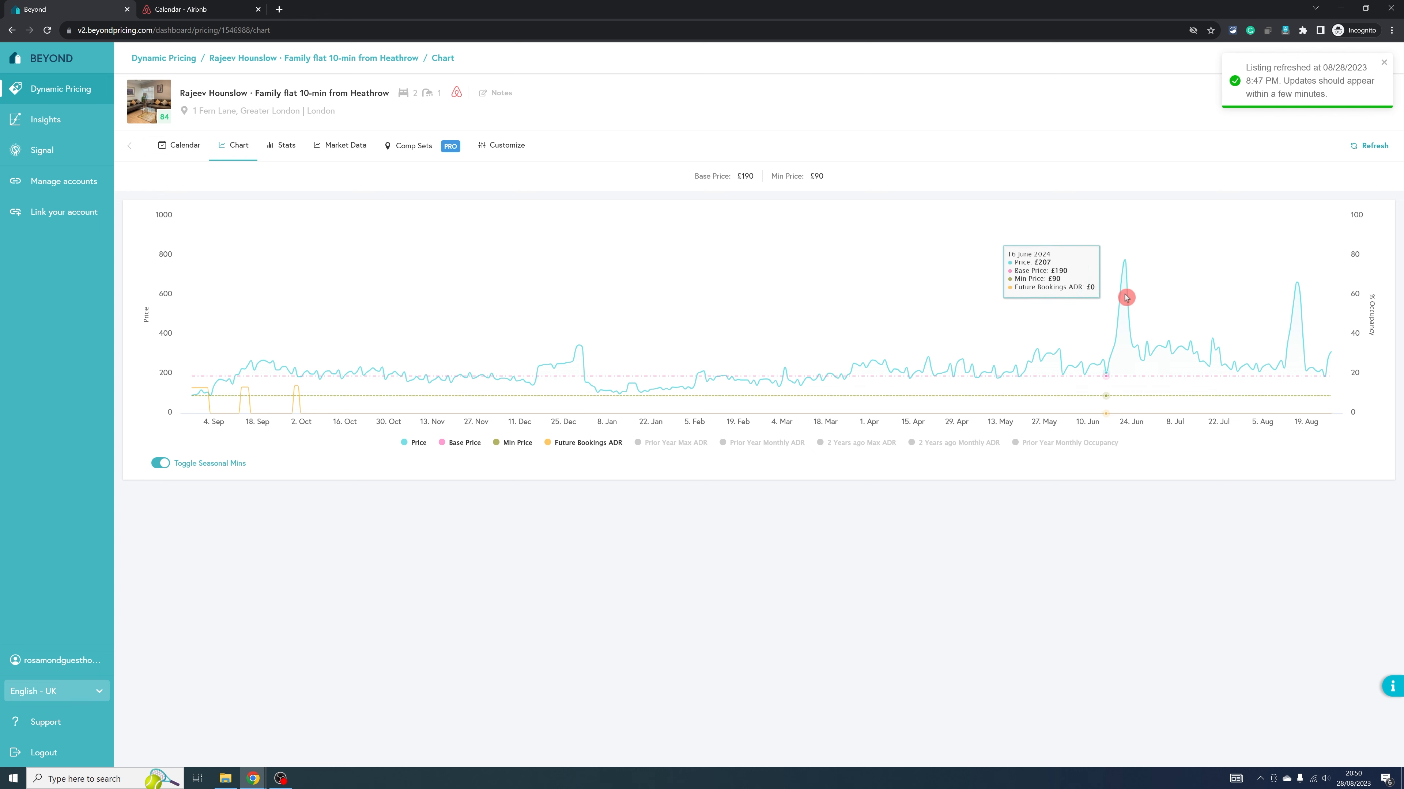
{"action": "left_click", "coordinate": [280, 148]}
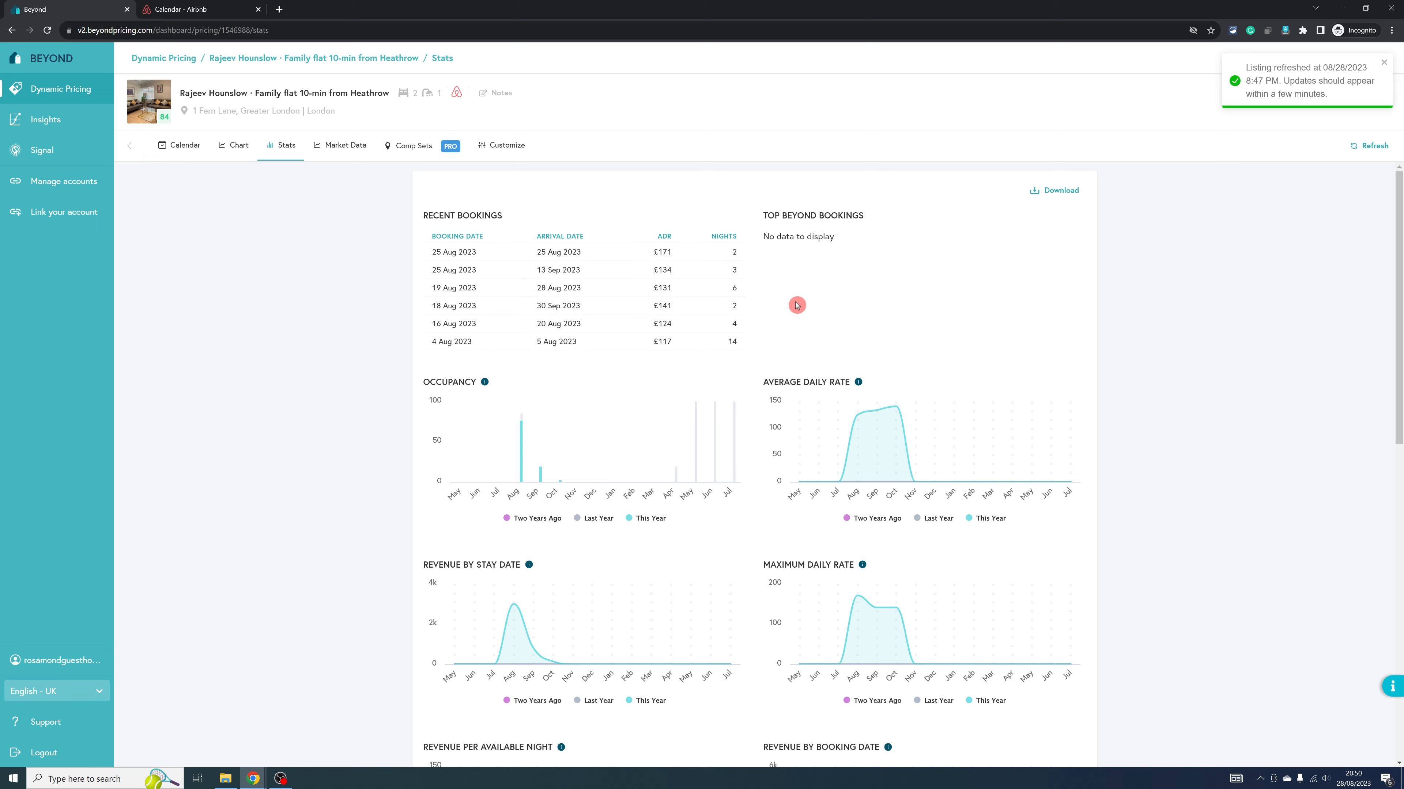
{"action": "scroll", "coordinate": [797, 305], "scroll_direction": "down", "scroll_amount": 3}
{"action": "scroll", "coordinate": [393, 324], "scroll_direction": "up", "scroll_amount": 3}
{"action": "left_click_drag", "start_coordinate": [428, 308], "coordinate": [651, 313]}
{"action": "left_click", "coordinate": [662, 315]}
{"action": "scroll", "coordinate": [531, 434], "scroll_direction": "down", "scroll_amount": 2}
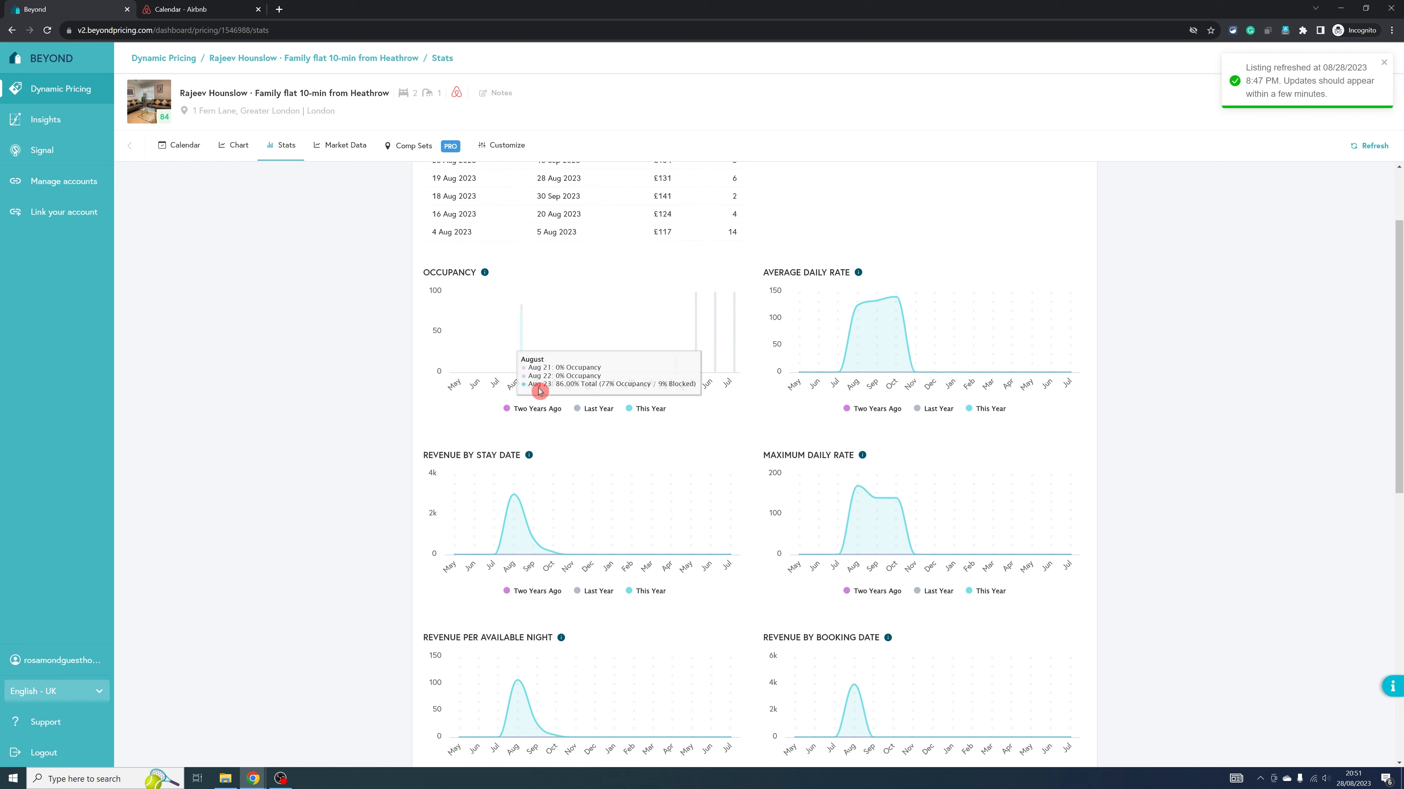
{"action": "scroll", "coordinate": [638, 409], "scroll_direction": "down", "scroll_amount": 10}
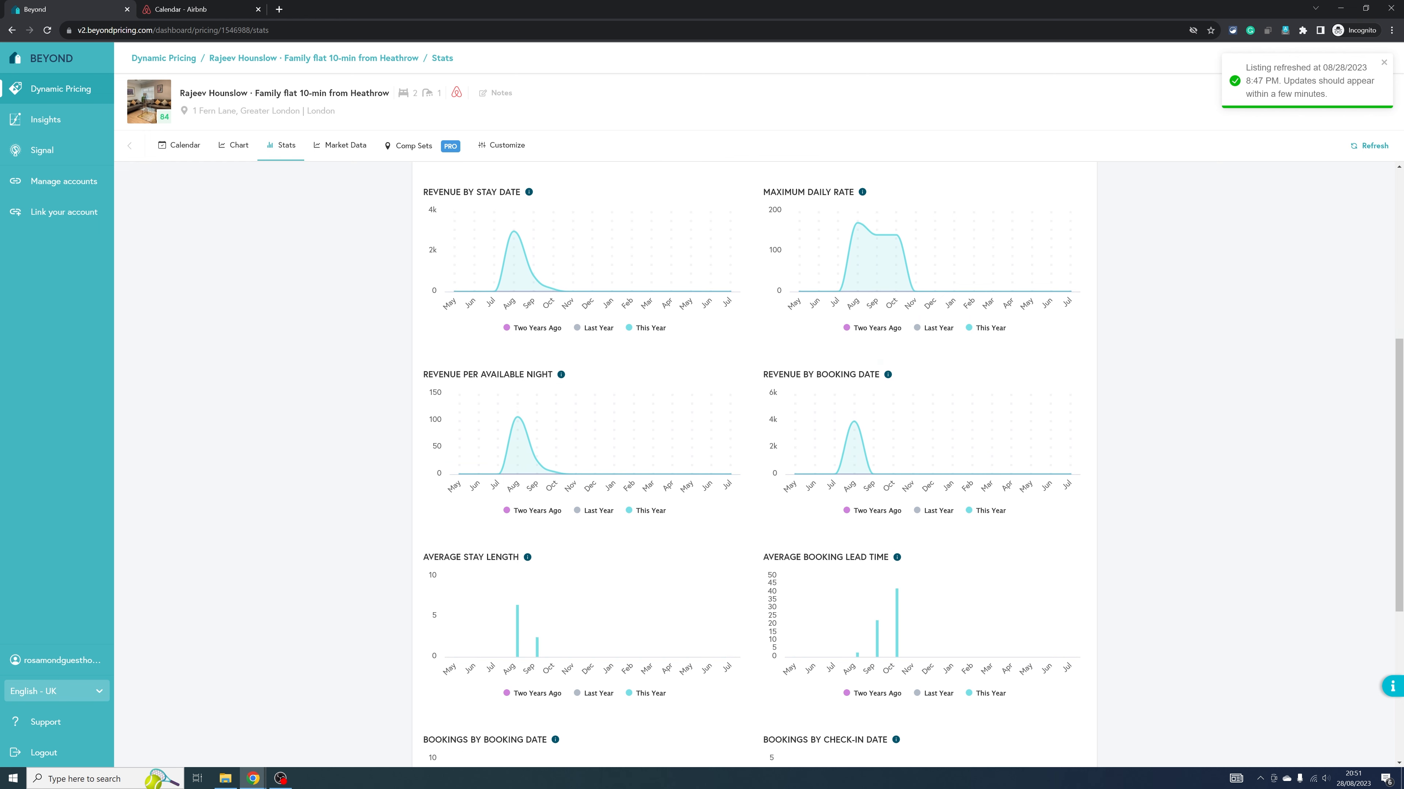
{"action": "scroll", "coordinate": [658, 395], "scroll_direction": "up", "scroll_amount": 9}
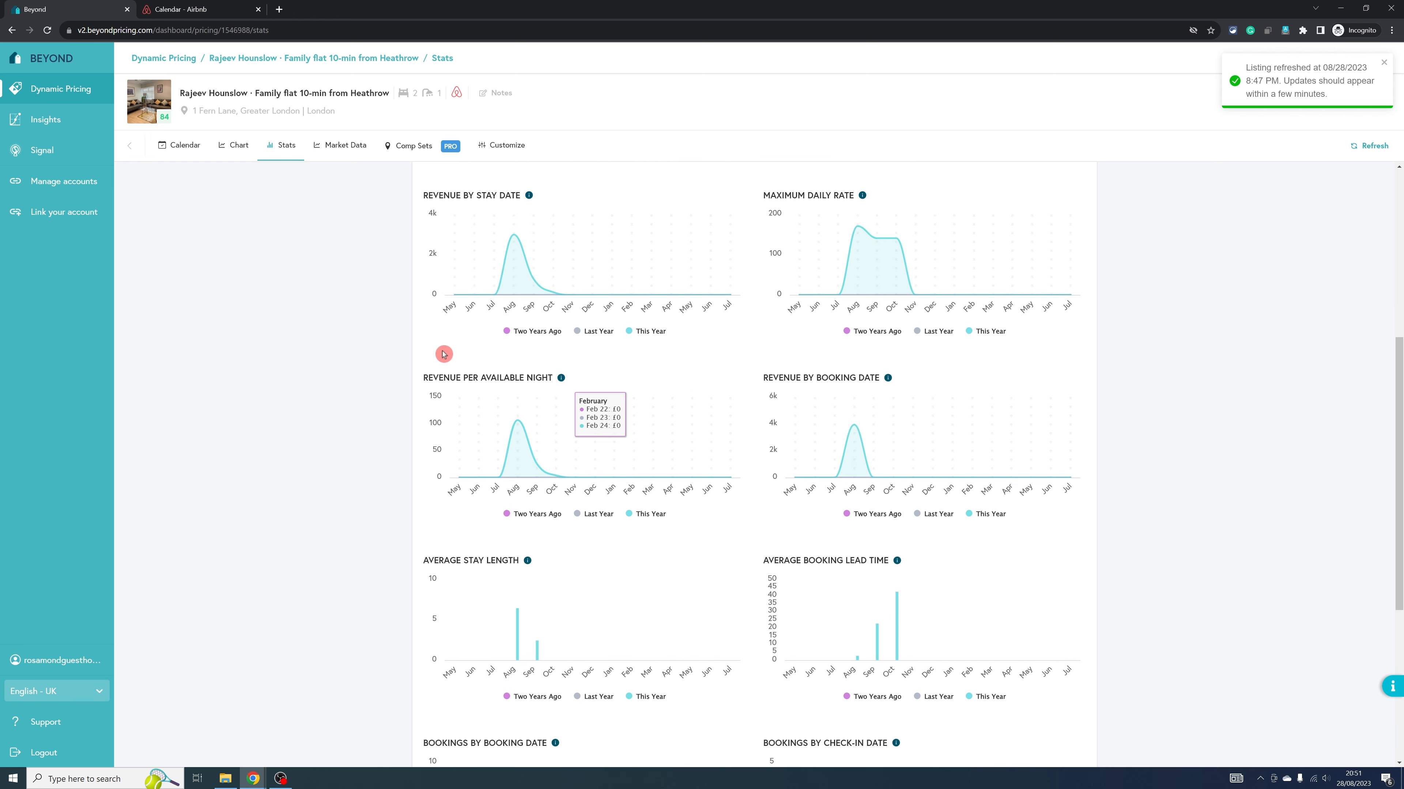
Step: Examine the market data for neighborhood occupancy, neighborhood pricing and hotel pricing for the upcoming year
{"action": "left_click", "coordinate": [342, 148]}
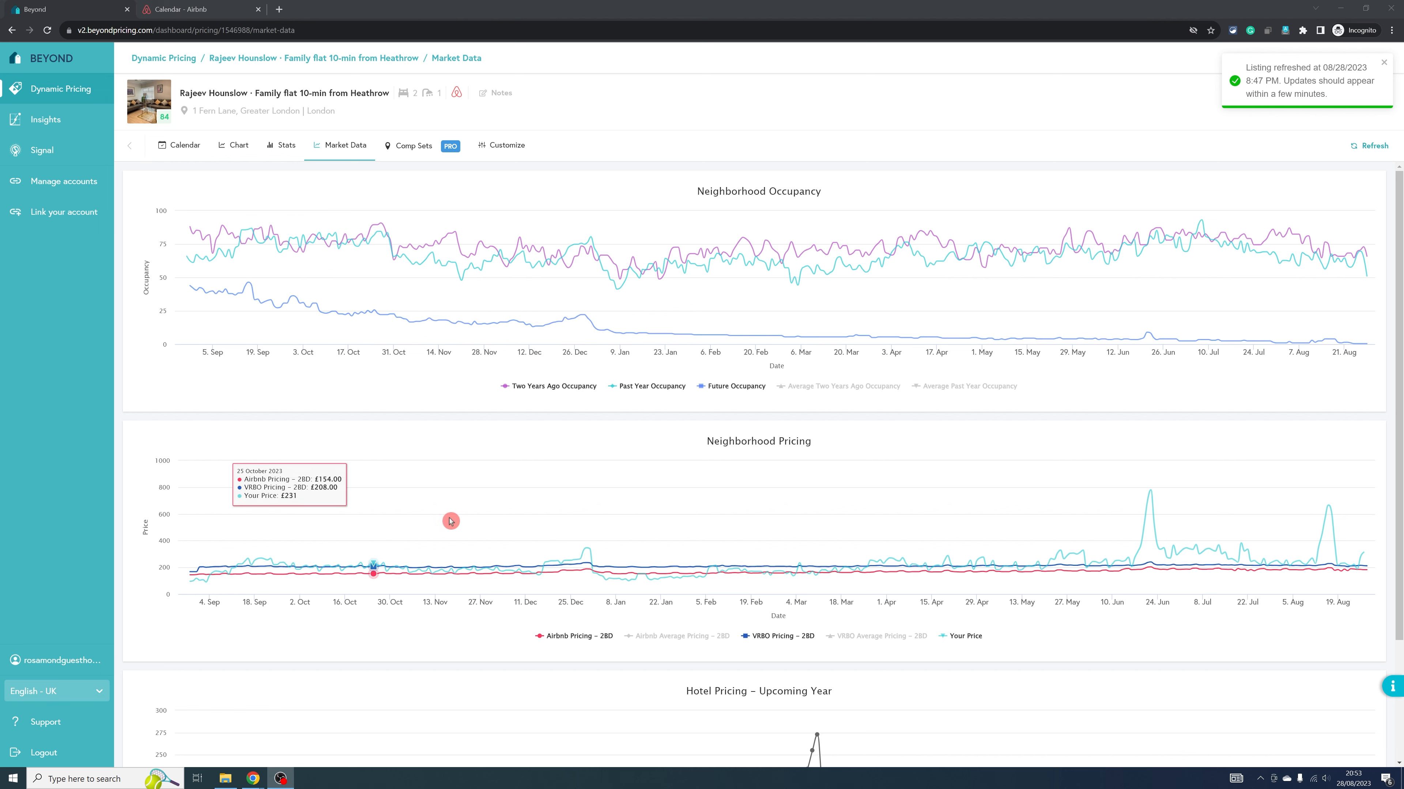
{"action": "scroll", "coordinate": [573, 501], "scroll_direction": "down", "scroll_amount": 1}
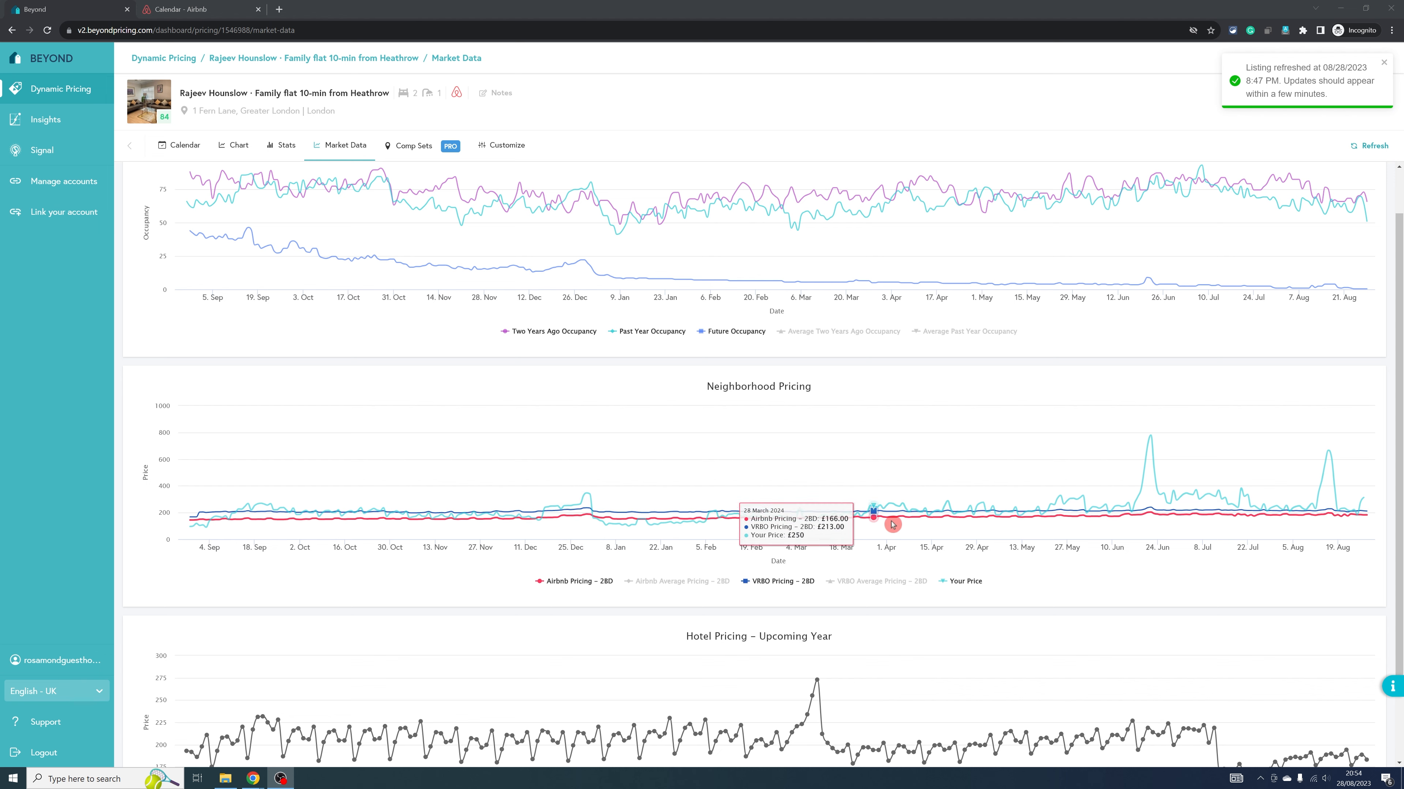
{"action": "scroll", "coordinate": [846, 591], "scroll_direction": "down", "scroll_amount": 3}
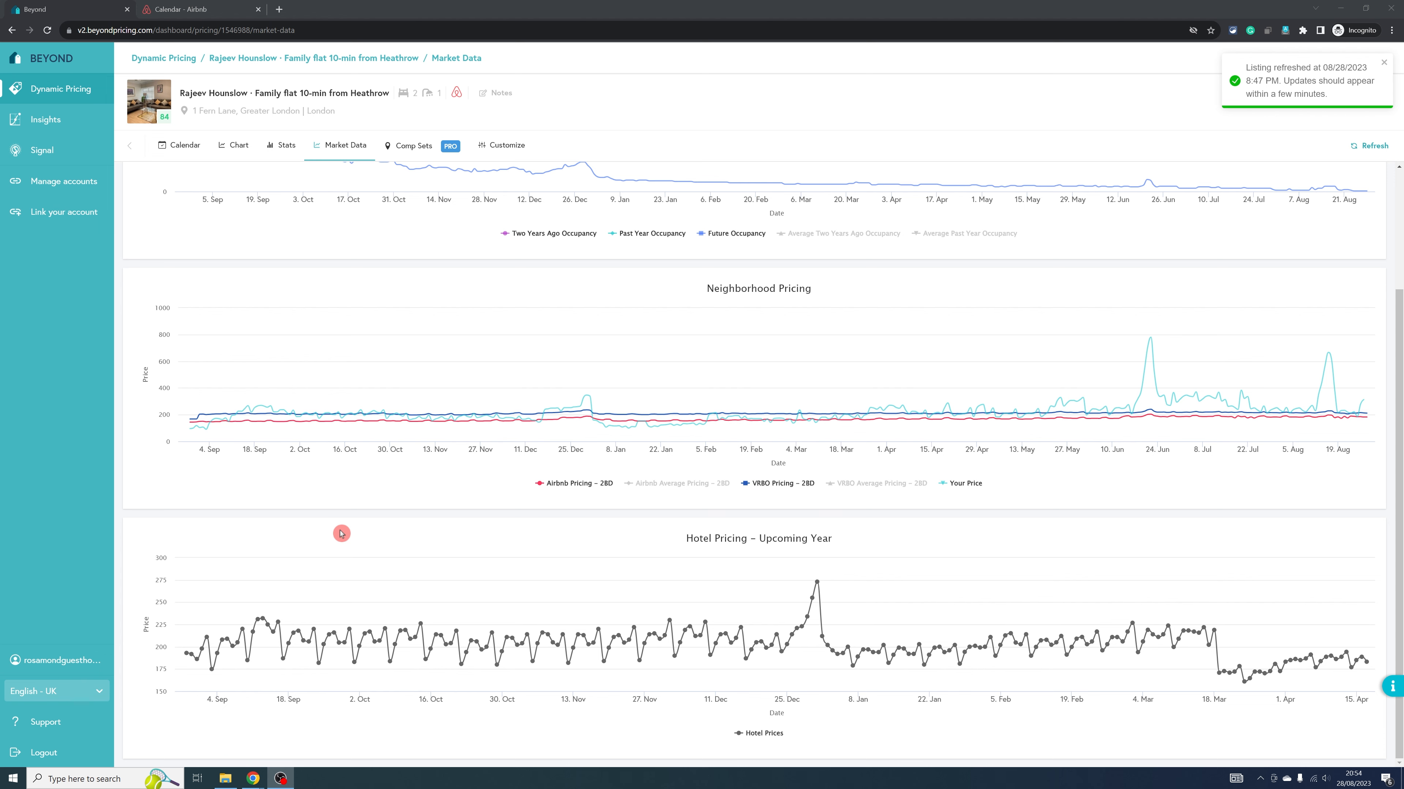
Step: Create a comp set for the listing from the first seven competitors, 2 Bedroom Apartment in Isleworth through 2- bedroom maisonette with good size garden, and save it
{"action": "left_click", "coordinate": [414, 145]}
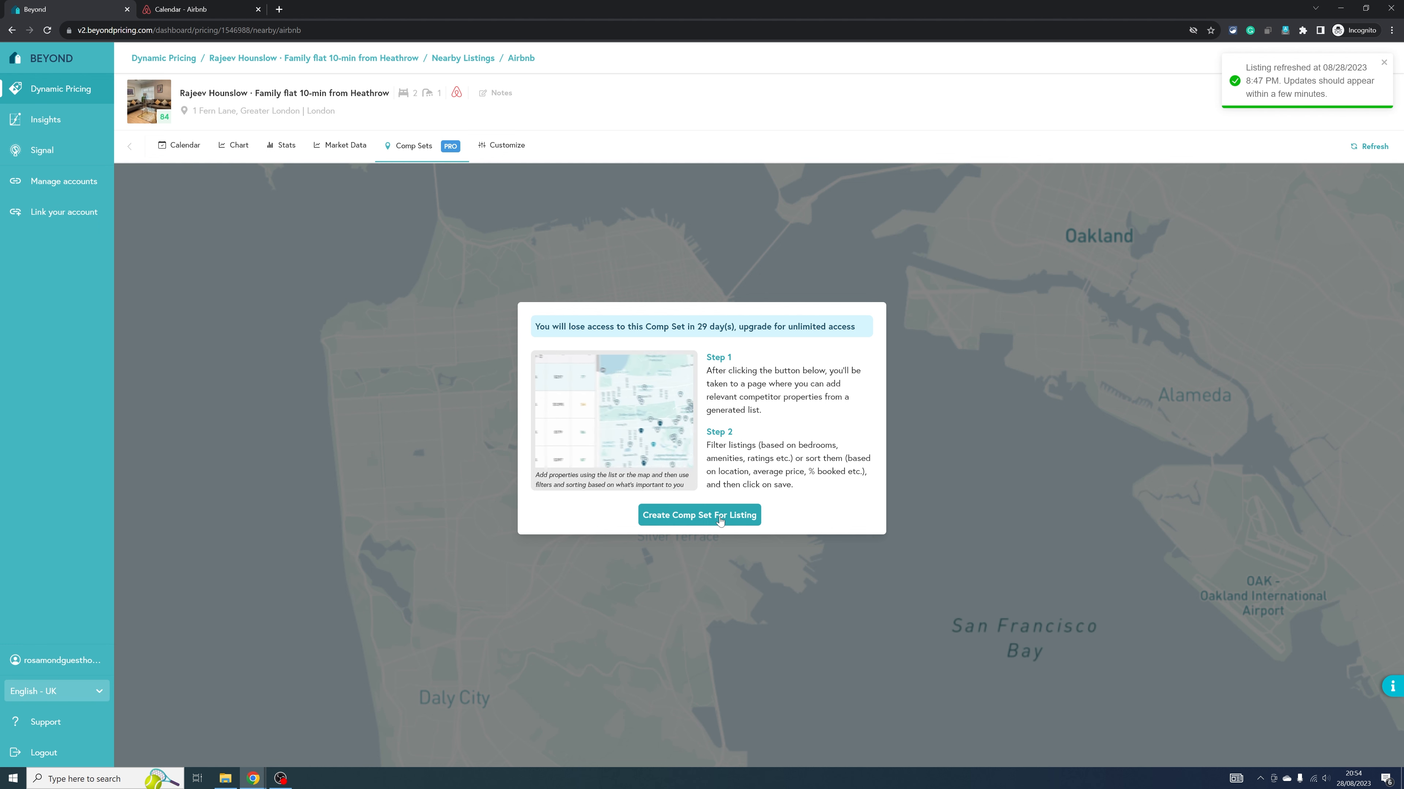
{"action": "left_click", "coordinate": [824, 567]}
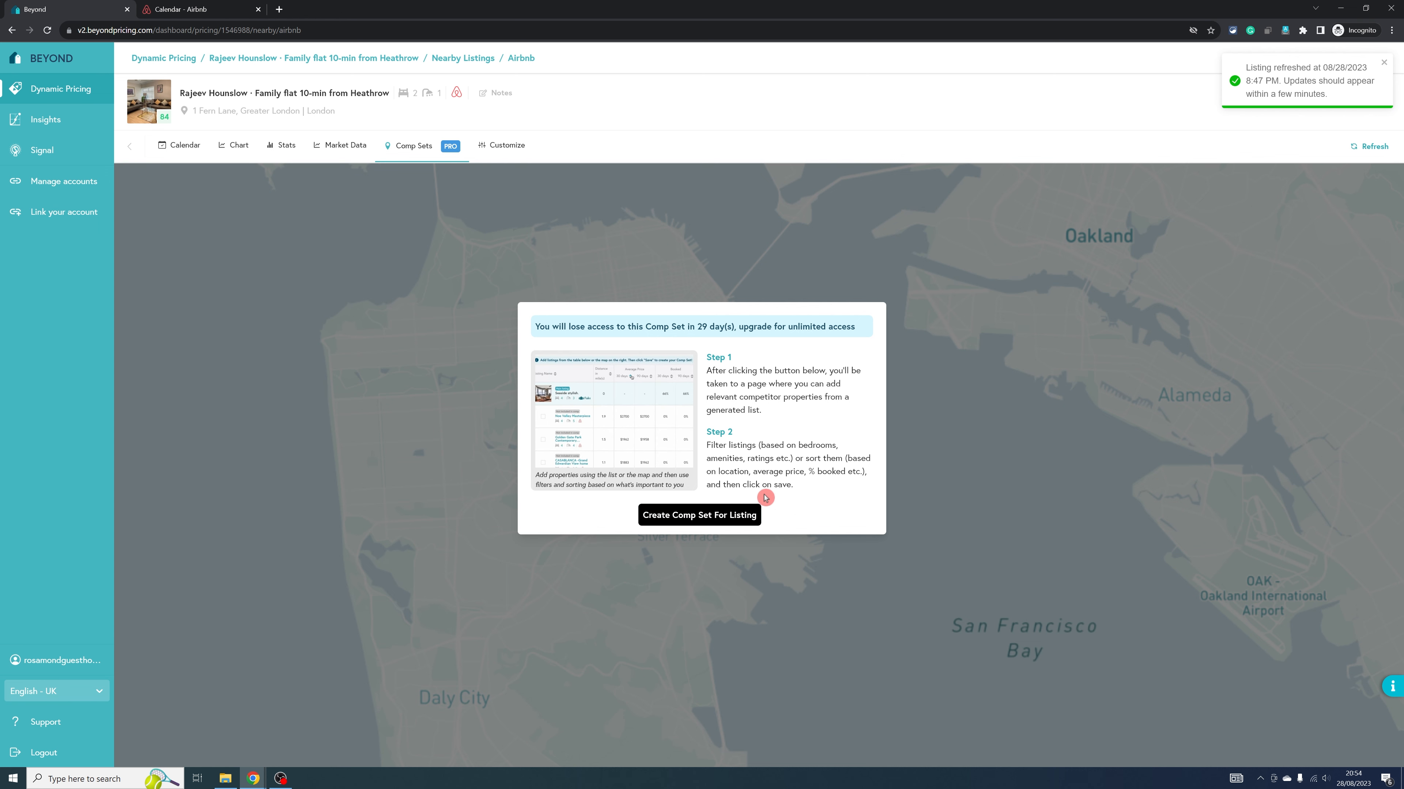
{"action": "left_click", "coordinate": [693, 520]}
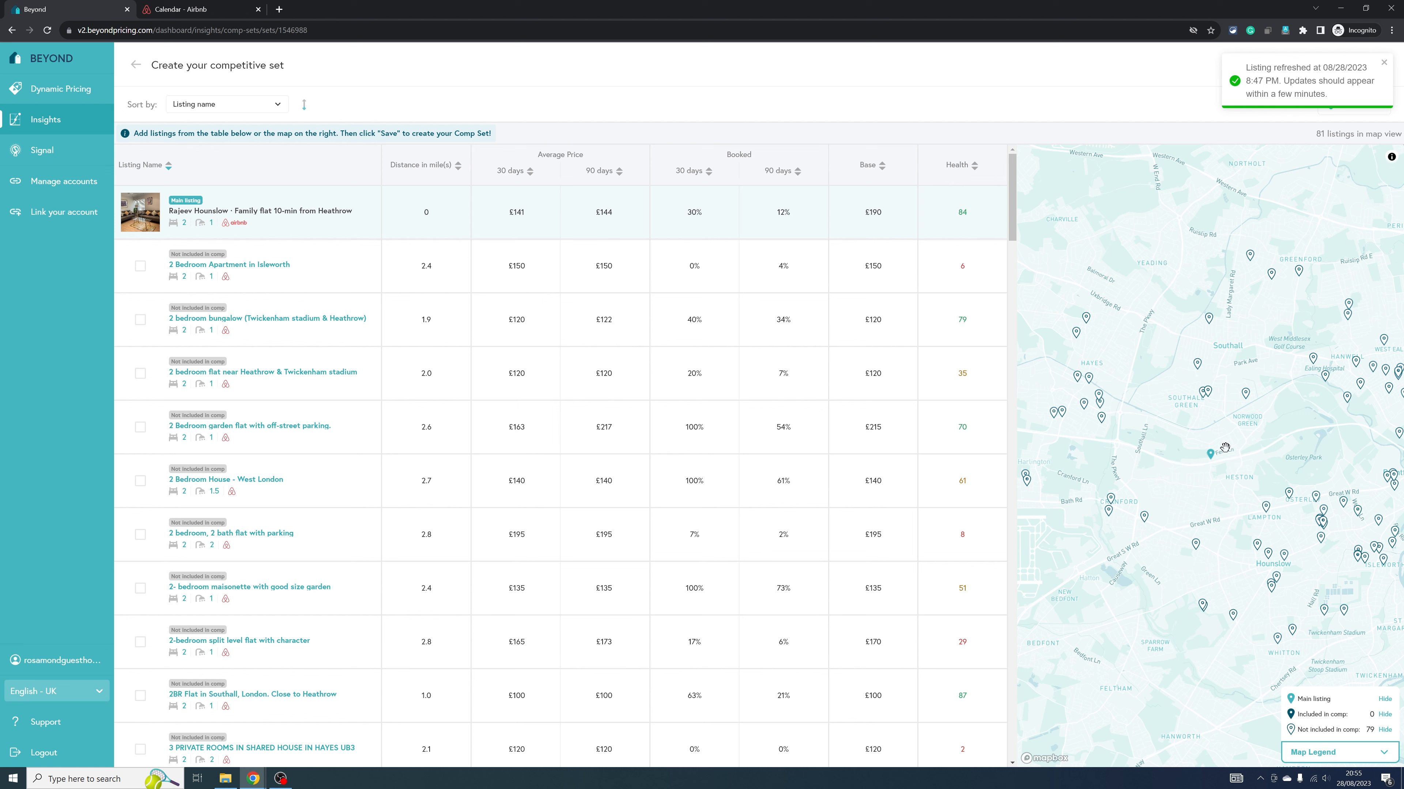
{"action": "mouse_move", "coordinate": [1221, 456]}
{"action": "left_click", "coordinate": [140, 267]}
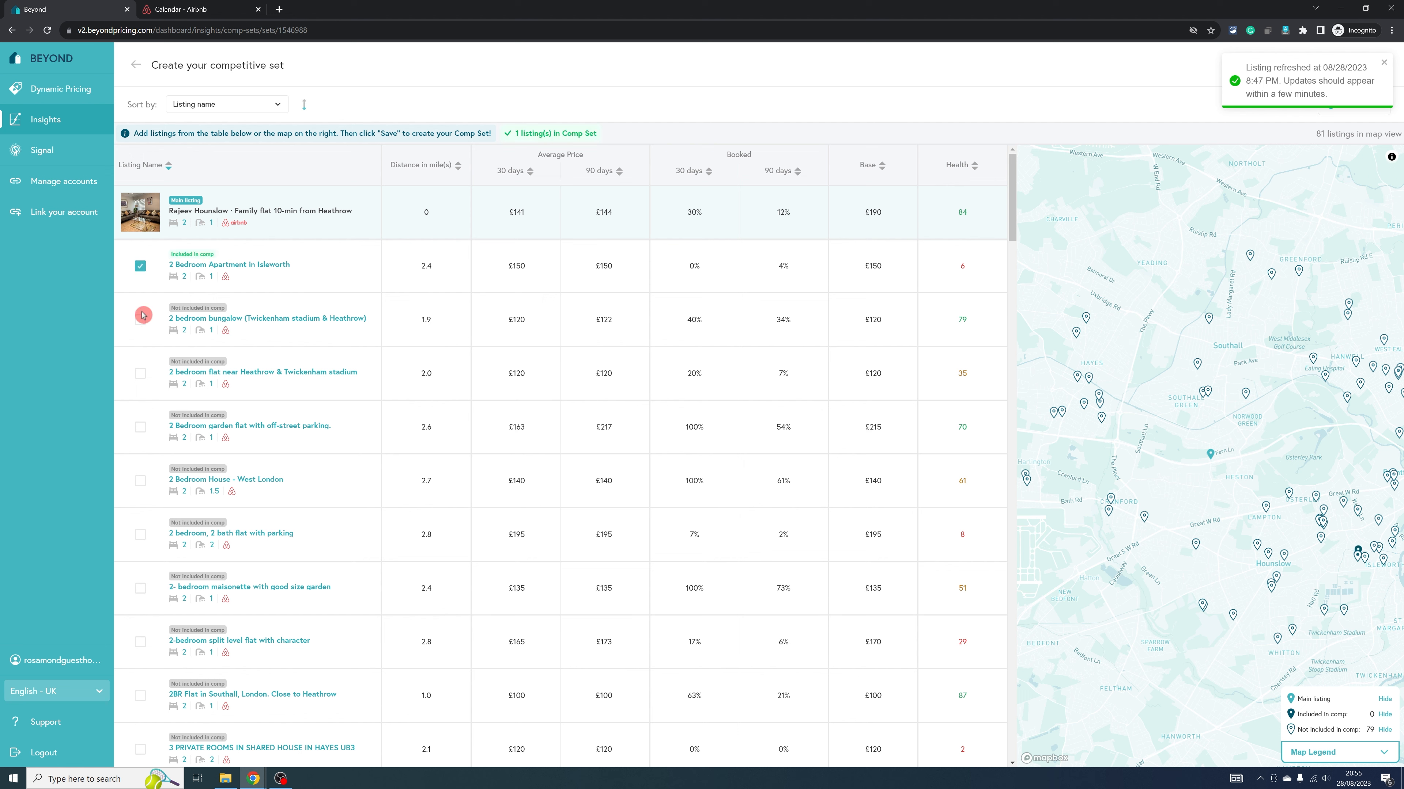
{"action": "left_click", "coordinate": [141, 320]}
{"action": "left_click", "coordinate": [141, 373]}
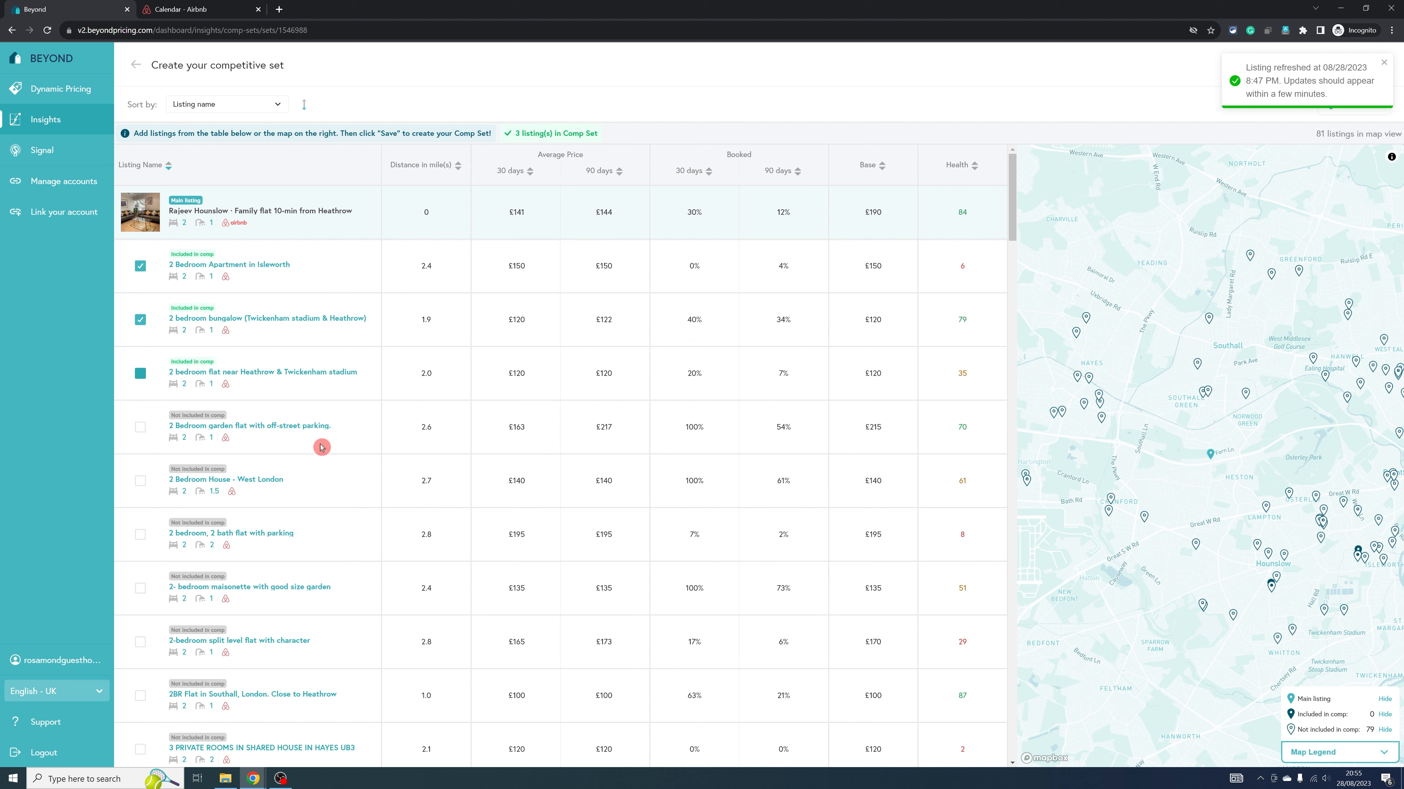
{"action": "left_click", "coordinate": [141, 427]}
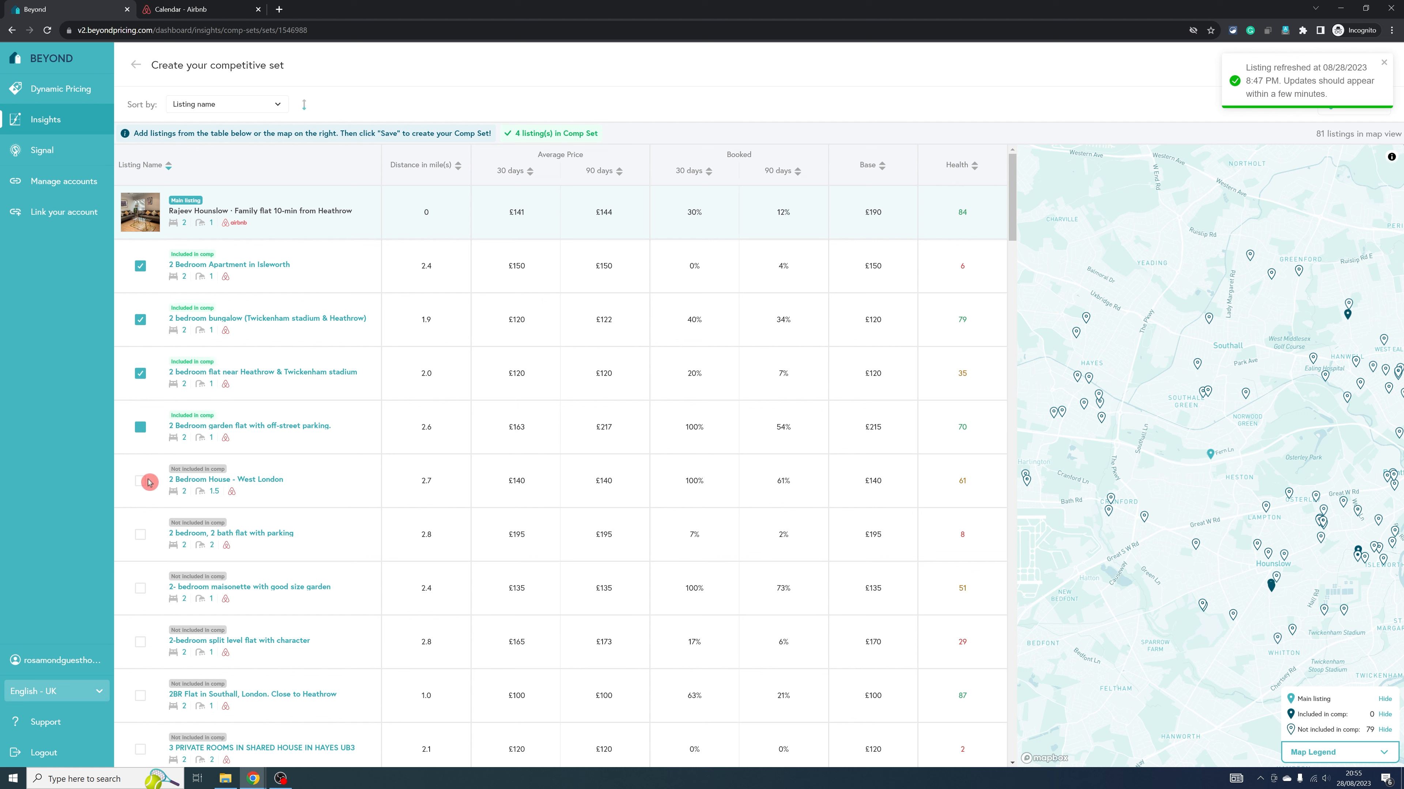
{"action": "left_click", "coordinate": [141, 480]}
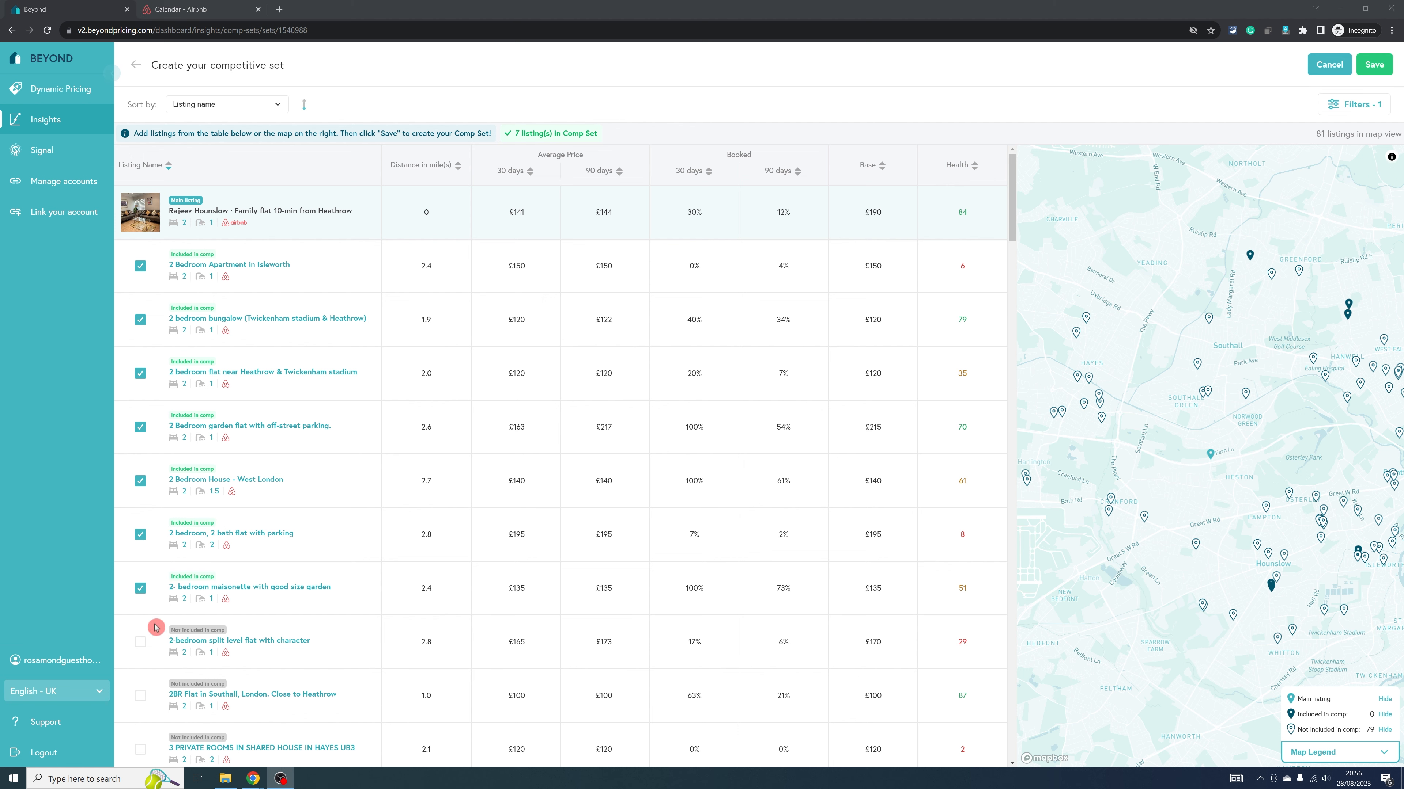
{"action": "left_click", "coordinate": [1373, 64]}
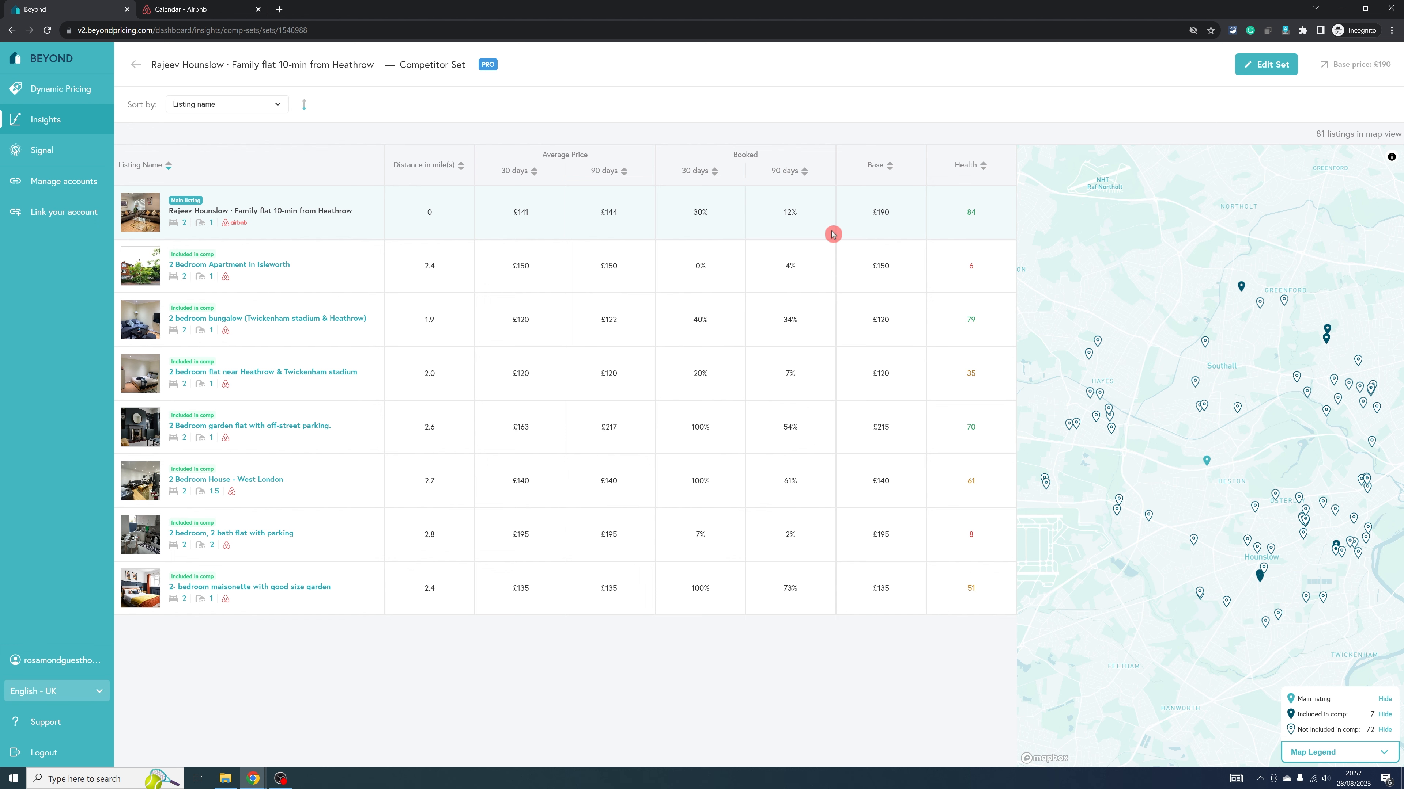
Step: Reopen the competitor set for editing and save it again
{"action": "left_click", "coordinate": [1237, 67]}
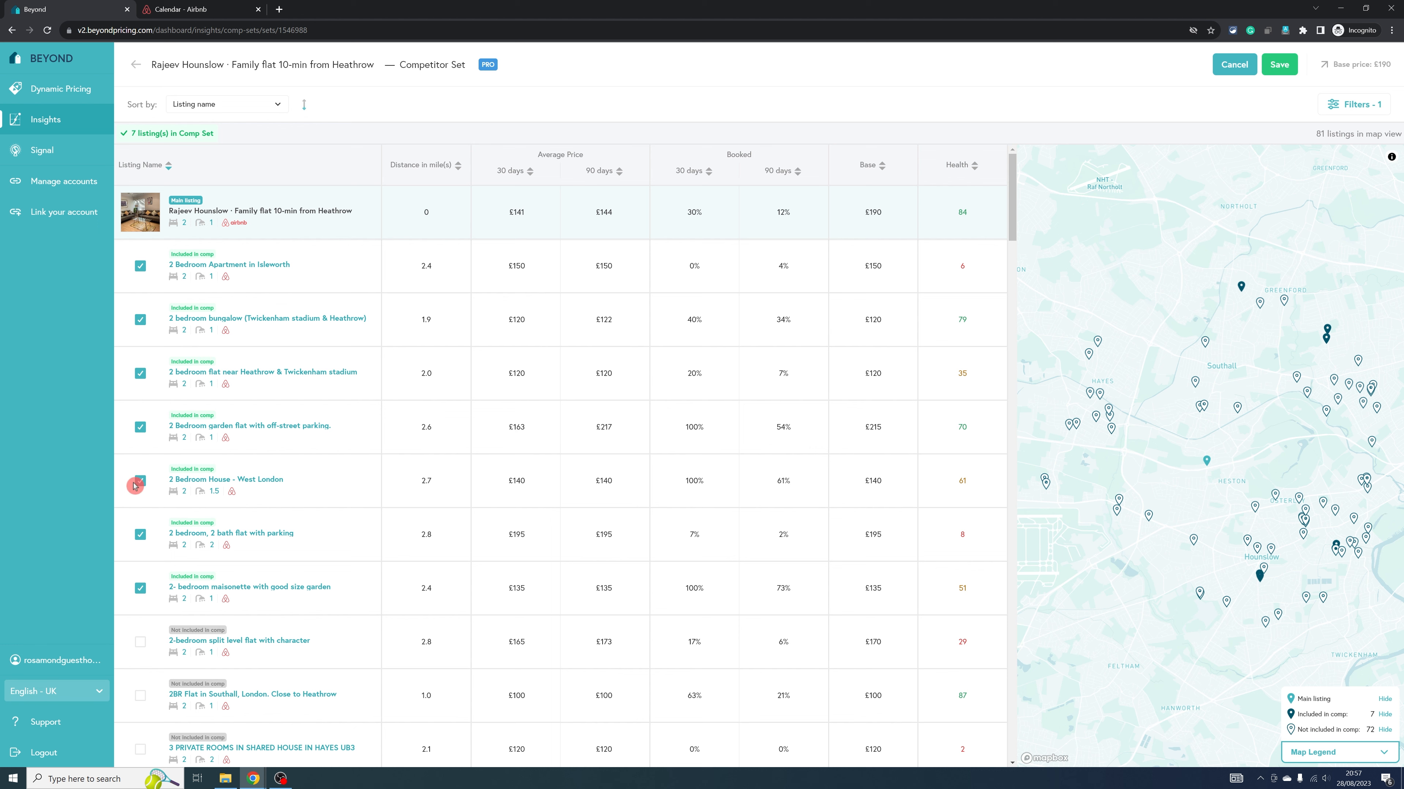
{"action": "left_click", "coordinate": [1279, 65]}
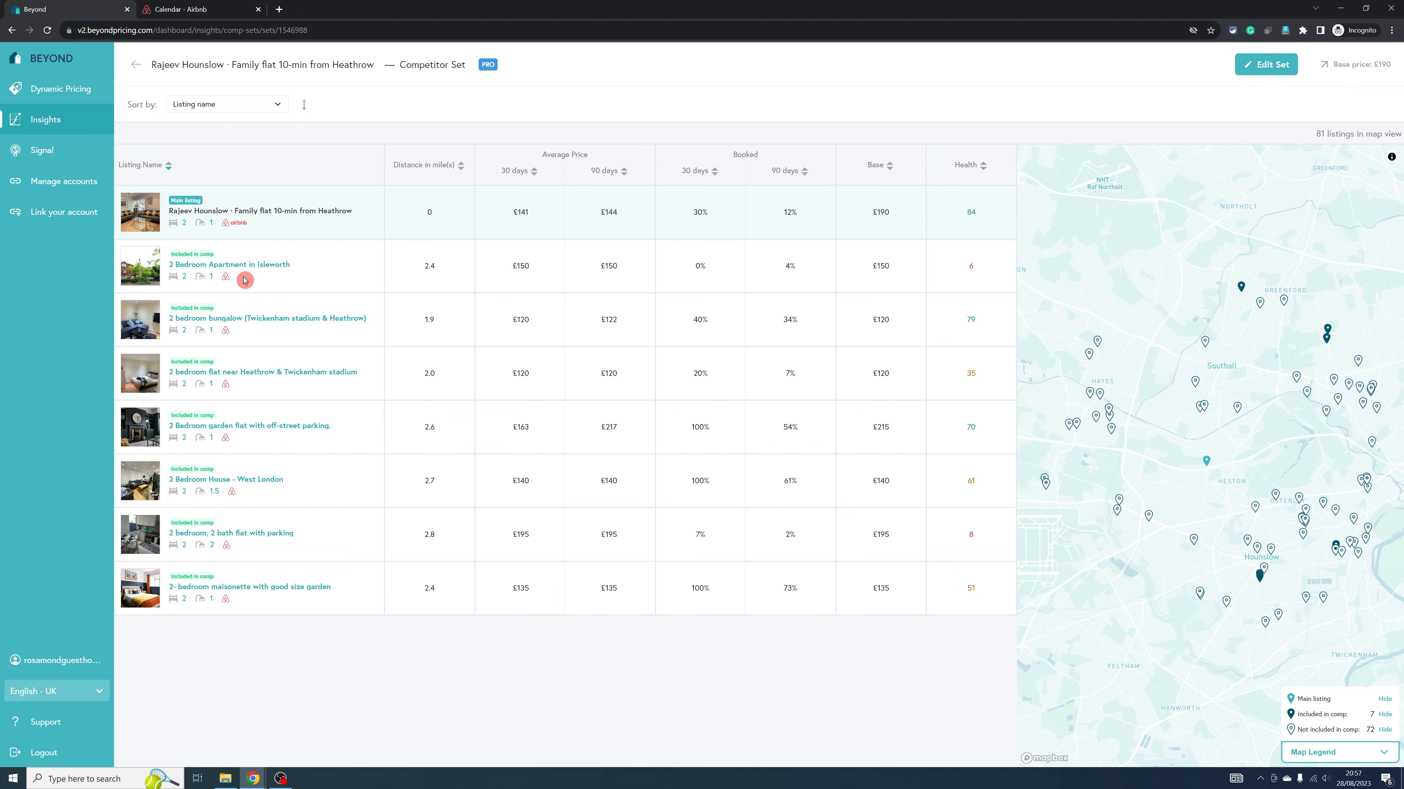
Step: Open the minimum and maximum price customization of the Family flat 10-min from Heathrow listing
{"action": "left_click", "coordinate": [78, 95]}
{"action": "left_click", "coordinate": [373, 194]}
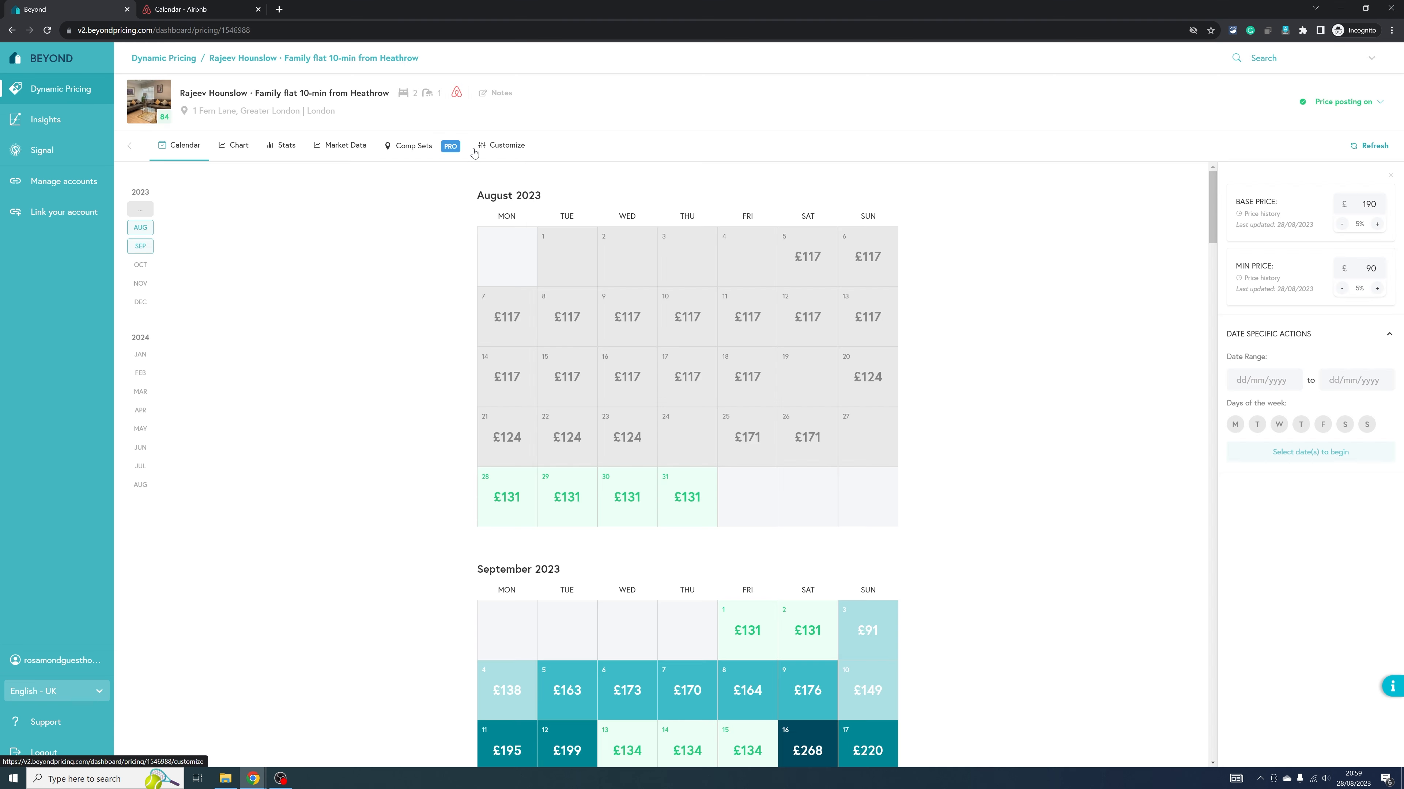
{"action": "left_click", "coordinate": [505, 146]}
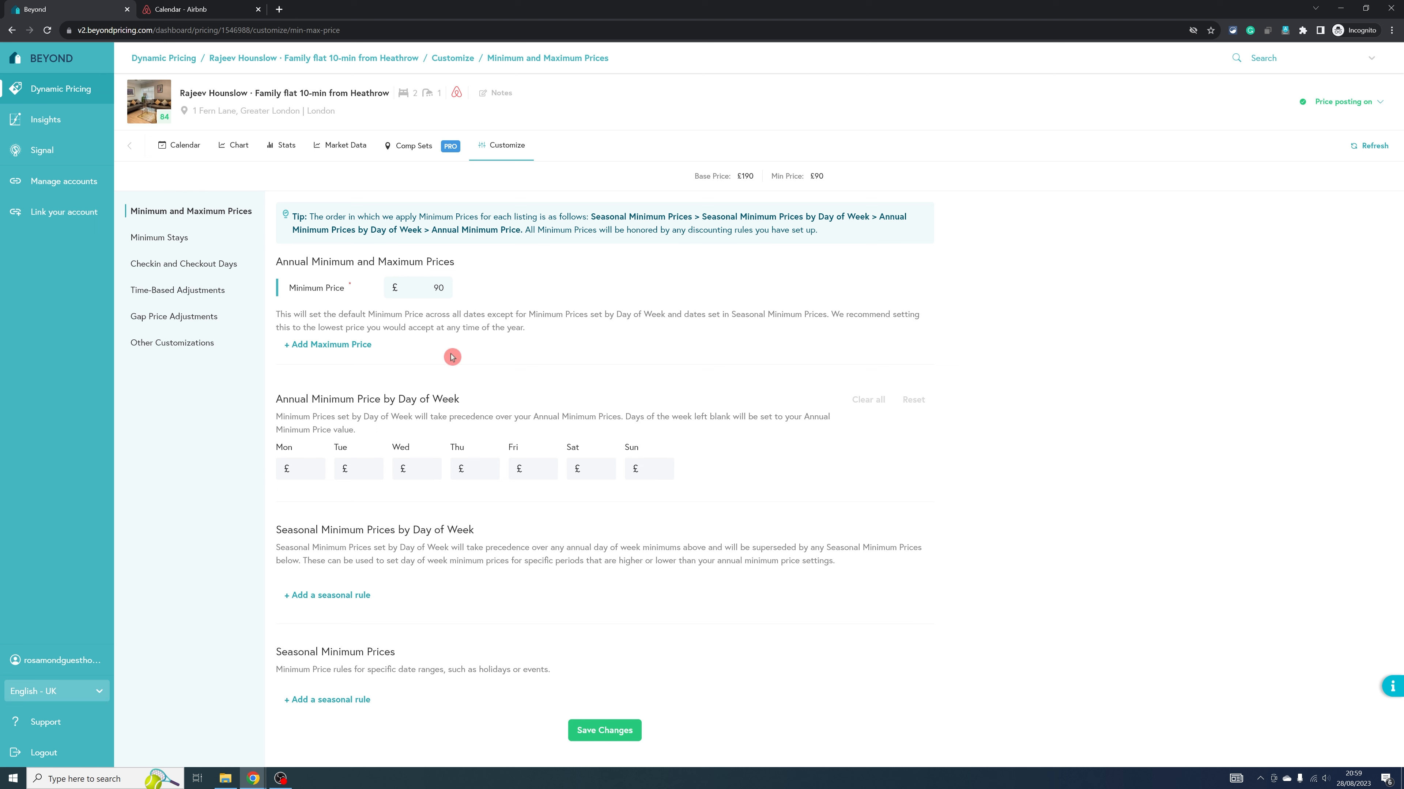
{"action": "double_click", "coordinate": [448, 289]}
Step: Set annual minimum prices of £85 for Monday and £80 for Tuesday through Thursday, and add the optional maximum price setting
{"action": "left_click", "coordinate": [316, 469]}
{"action": "type", "text": "85"}
{"action": "key", "text": "Tab"}
{"action": "type", "text": "80"}
{"action": "key", "text": "Tab"}
{"action": "type", "text": "80"}
{"action": "key", "text": "Tab"}
{"action": "type", "text": "80"}
{"action": "left_click", "coordinate": [364, 350]}
{"action": "left_click", "coordinate": [354, 346]}
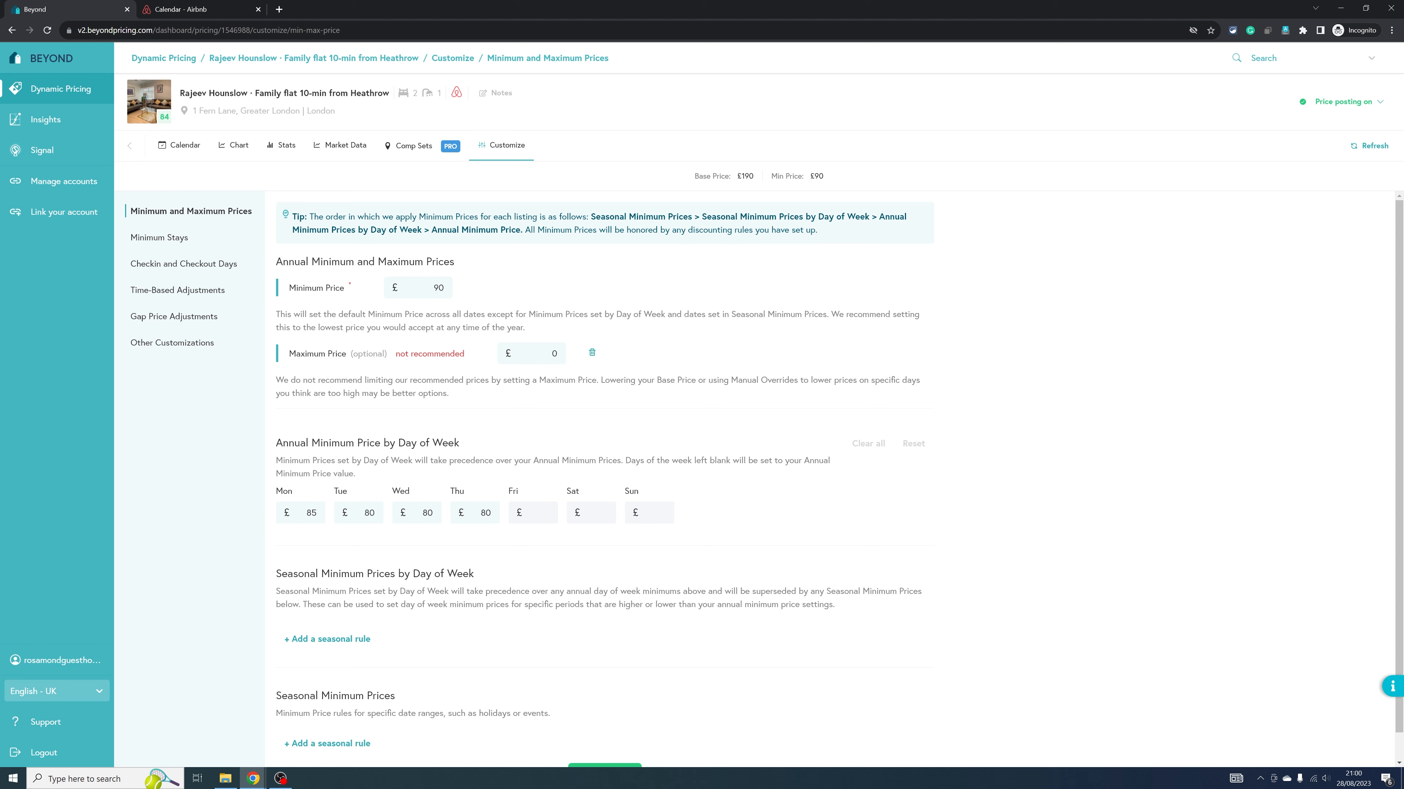
Step: Add a seasonal day-of-week minimum price rule from 01/06/2024 to 31/07/2024 with a Monday minimum of £120
{"action": "scroll", "coordinate": [412, 633], "scroll_direction": "down", "scroll_amount": 1}
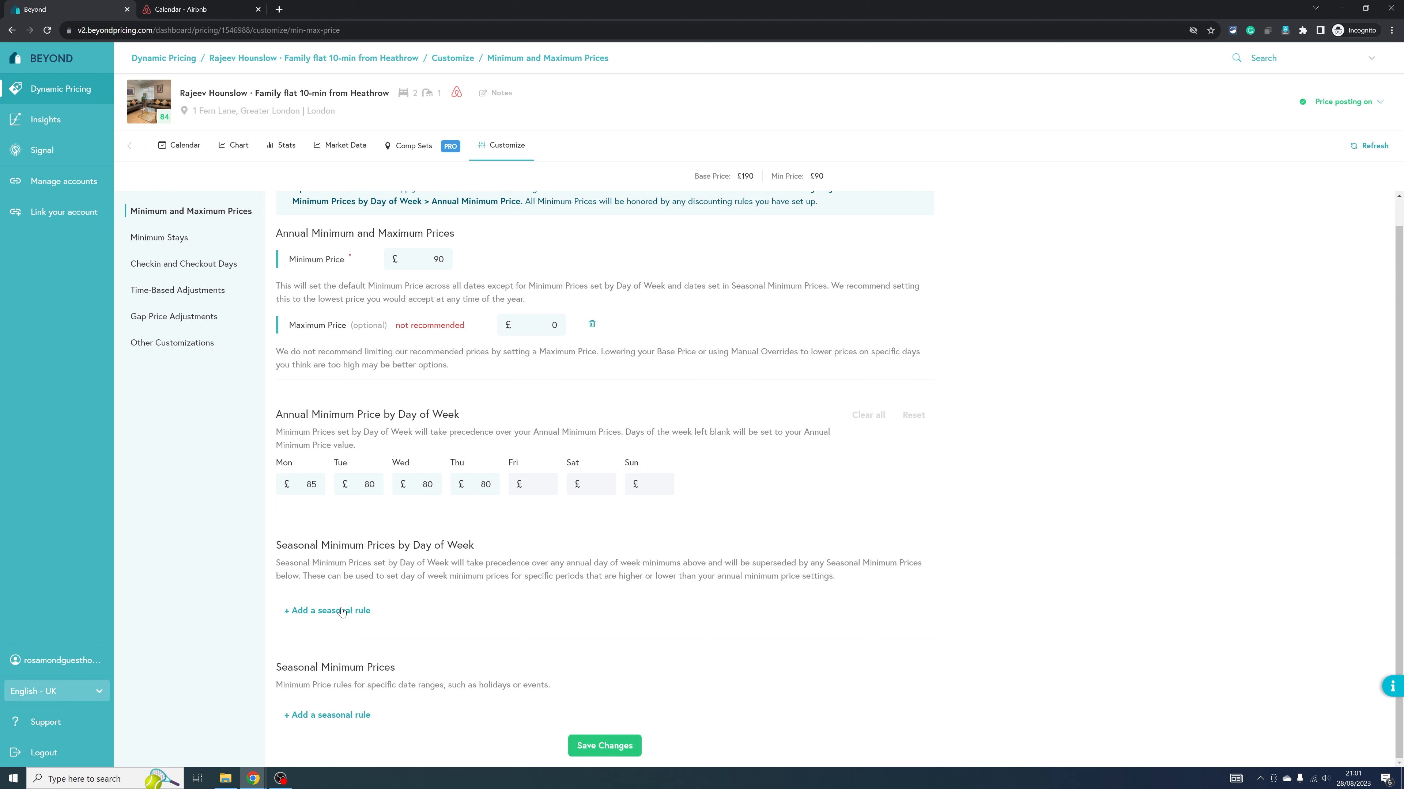
{"action": "left_click", "coordinate": [342, 611]}
{"action": "left_click", "coordinate": [343, 614]}
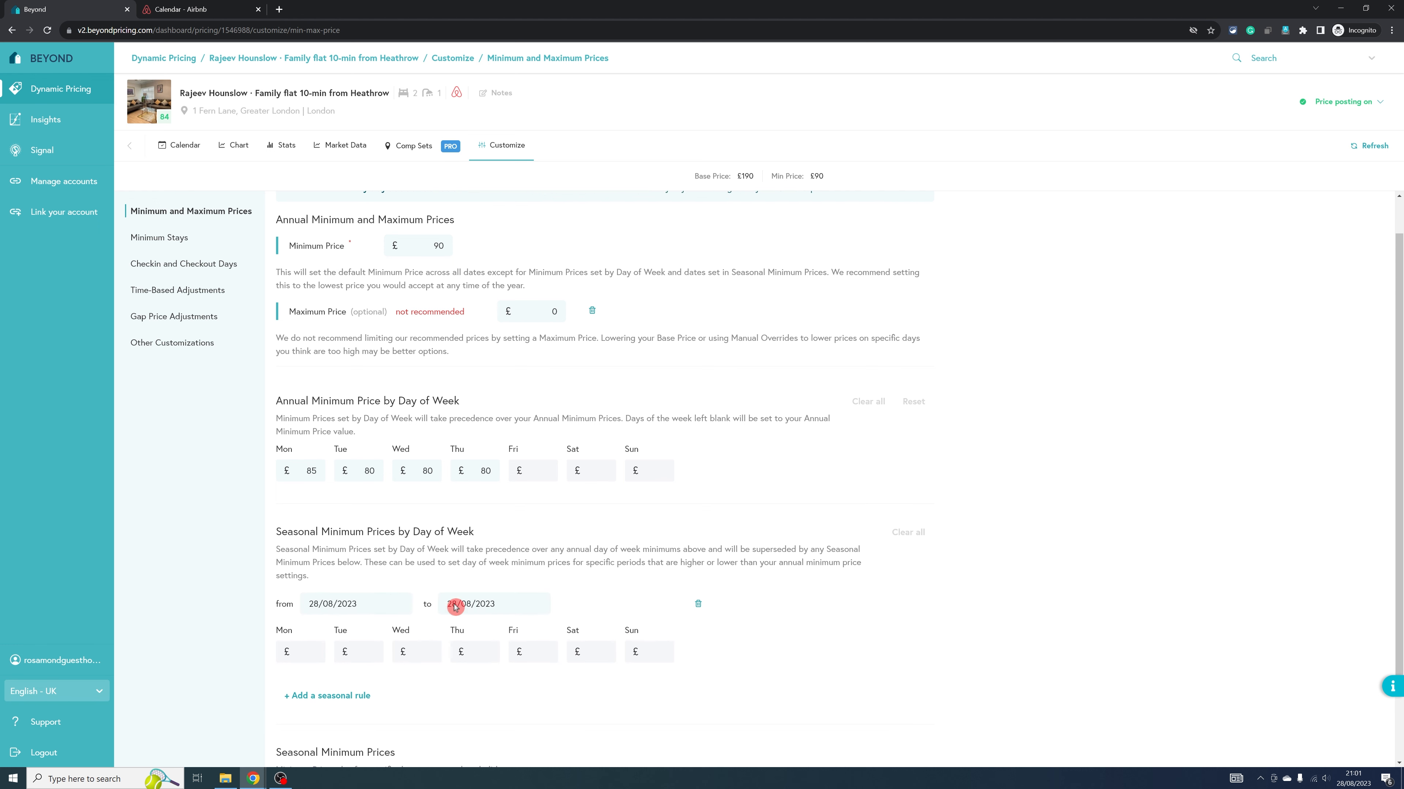
{"action": "left_click", "coordinate": [400, 427]}
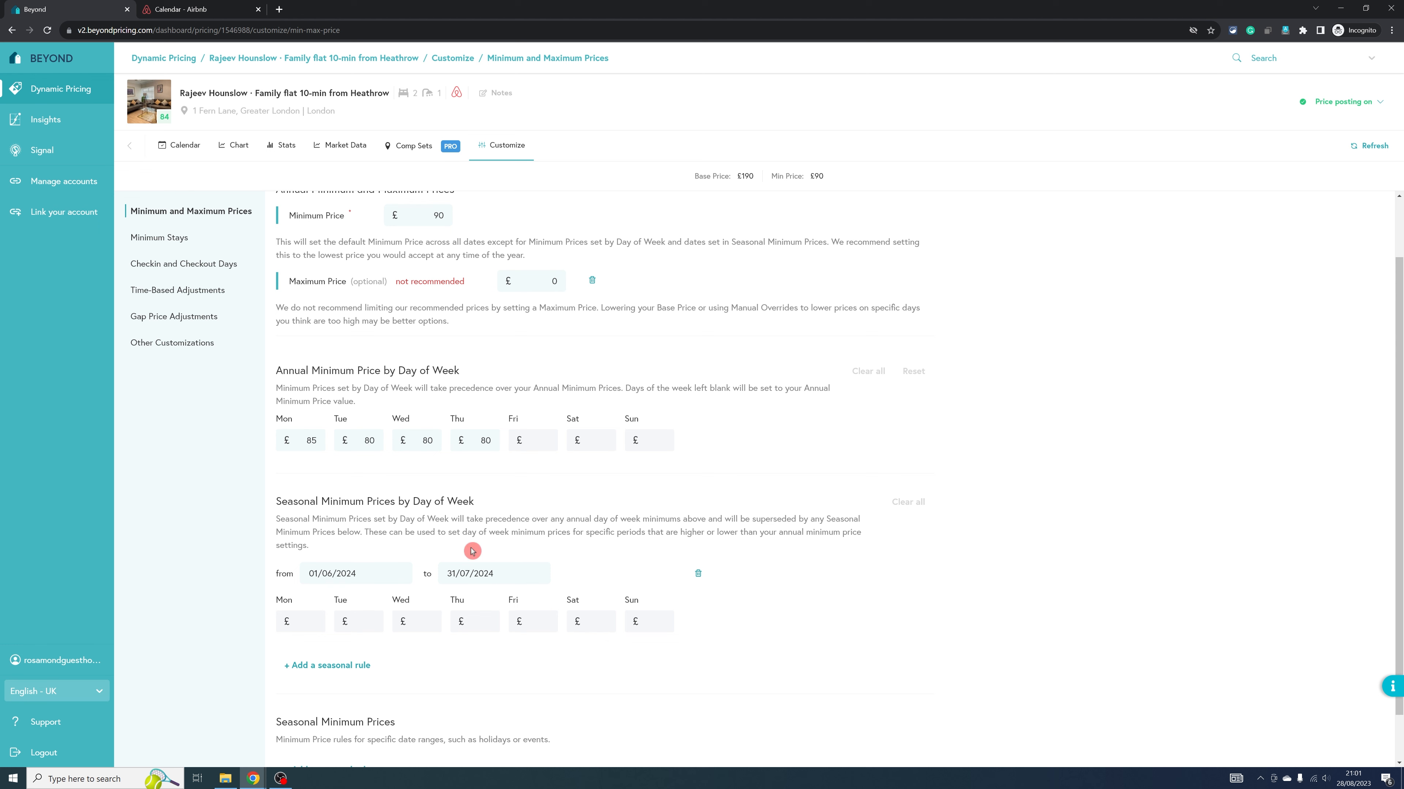
{"action": "left_click", "coordinate": [473, 573]}
{"action": "left_click", "coordinate": [472, 515]}
{"action": "left_click", "coordinate": [294, 636]}
{"action": "type", "text": "120"}
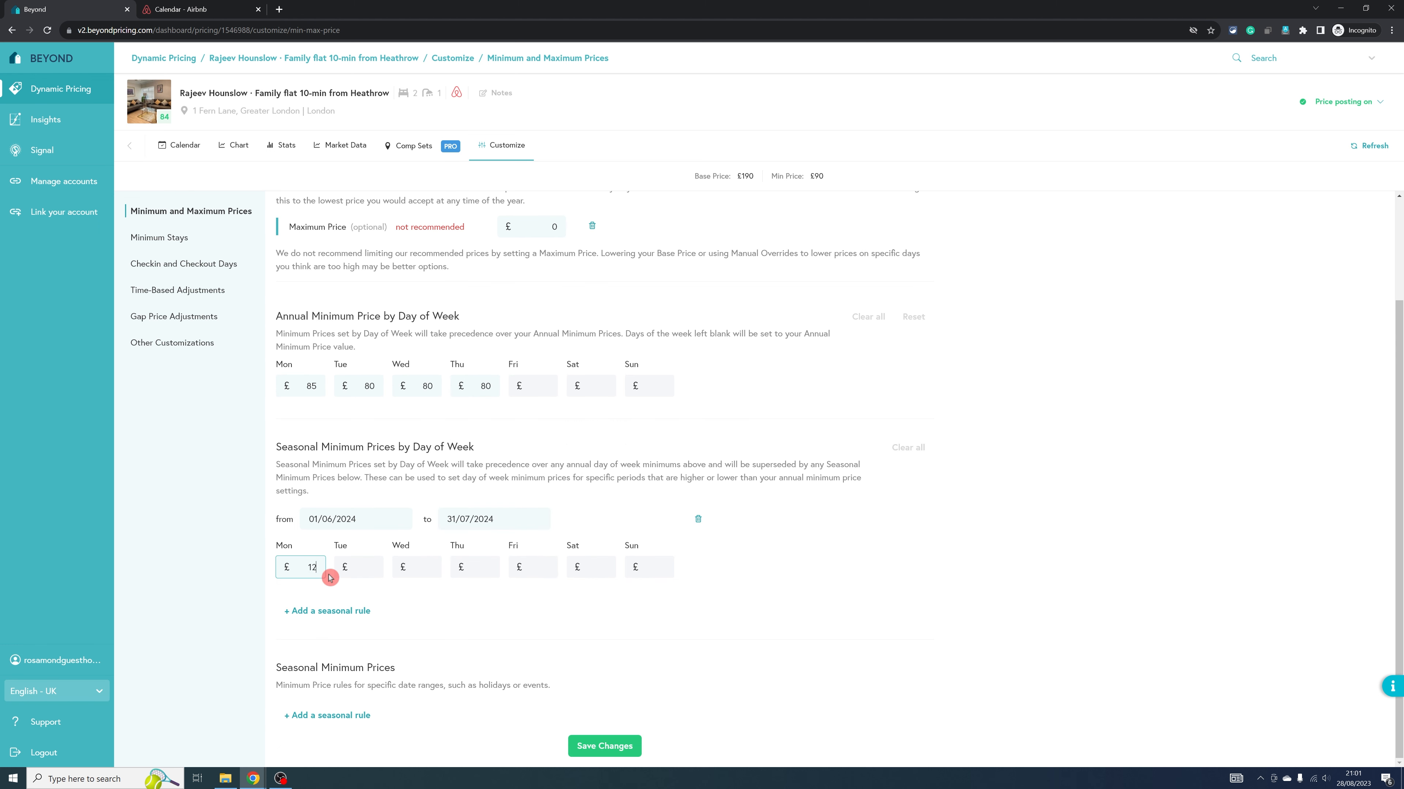
{"action": "key", "text": "Tab"}
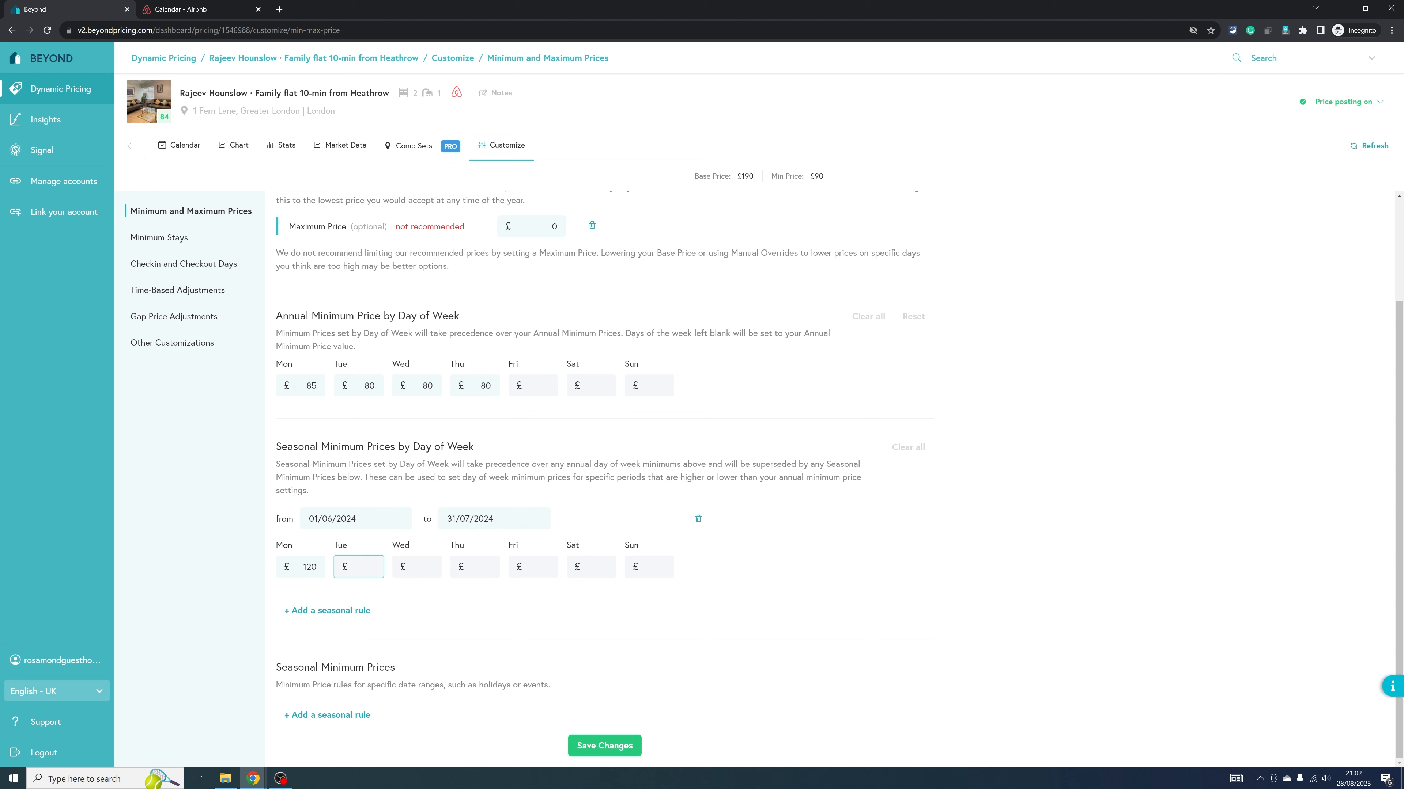
Step: Add a seasonal minimum price rule for 15/11/2023 with a minimum of £70
{"action": "left_click", "coordinate": [344, 716]}
{"action": "left_click", "coordinate": [402, 487]}
{"action": "left_click", "coordinate": [402, 486]}
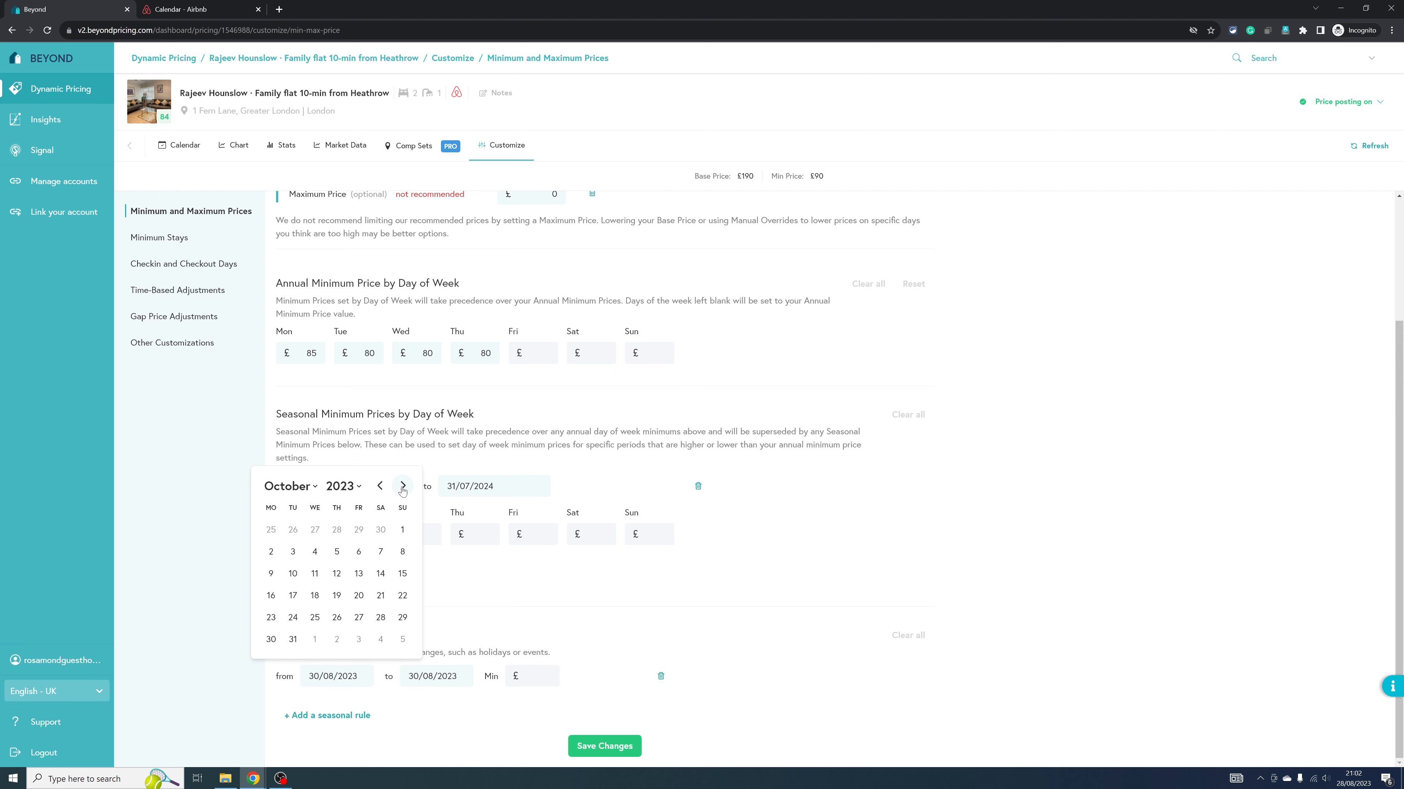
{"action": "left_click", "coordinate": [402, 486]}
{"action": "left_click", "coordinate": [314, 574]}
{"action": "left_click", "coordinate": [531, 676]}
{"action": "type", "text": "70"}
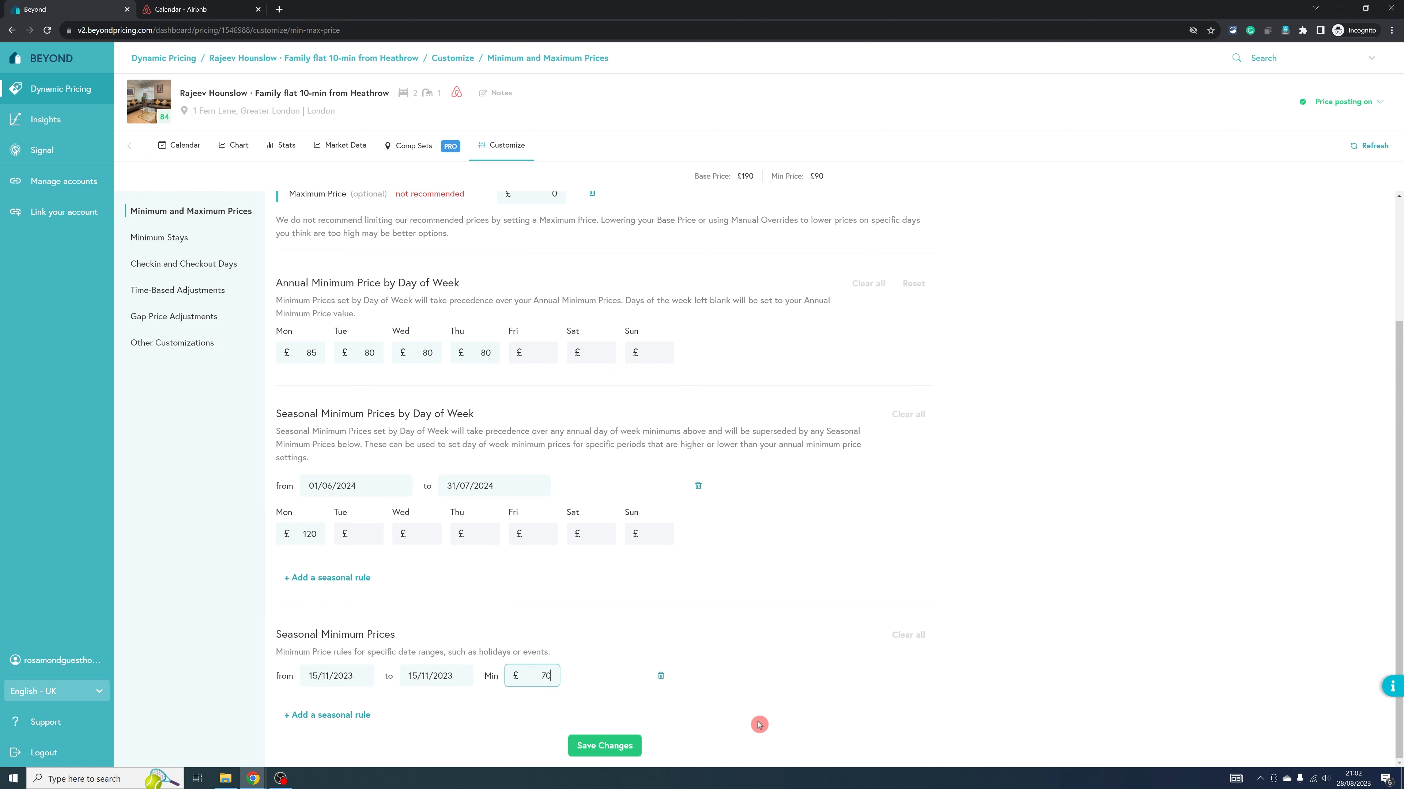
Step: Open the minimum stay customization settings for the listing
{"action": "left_click", "coordinate": [173, 244]}
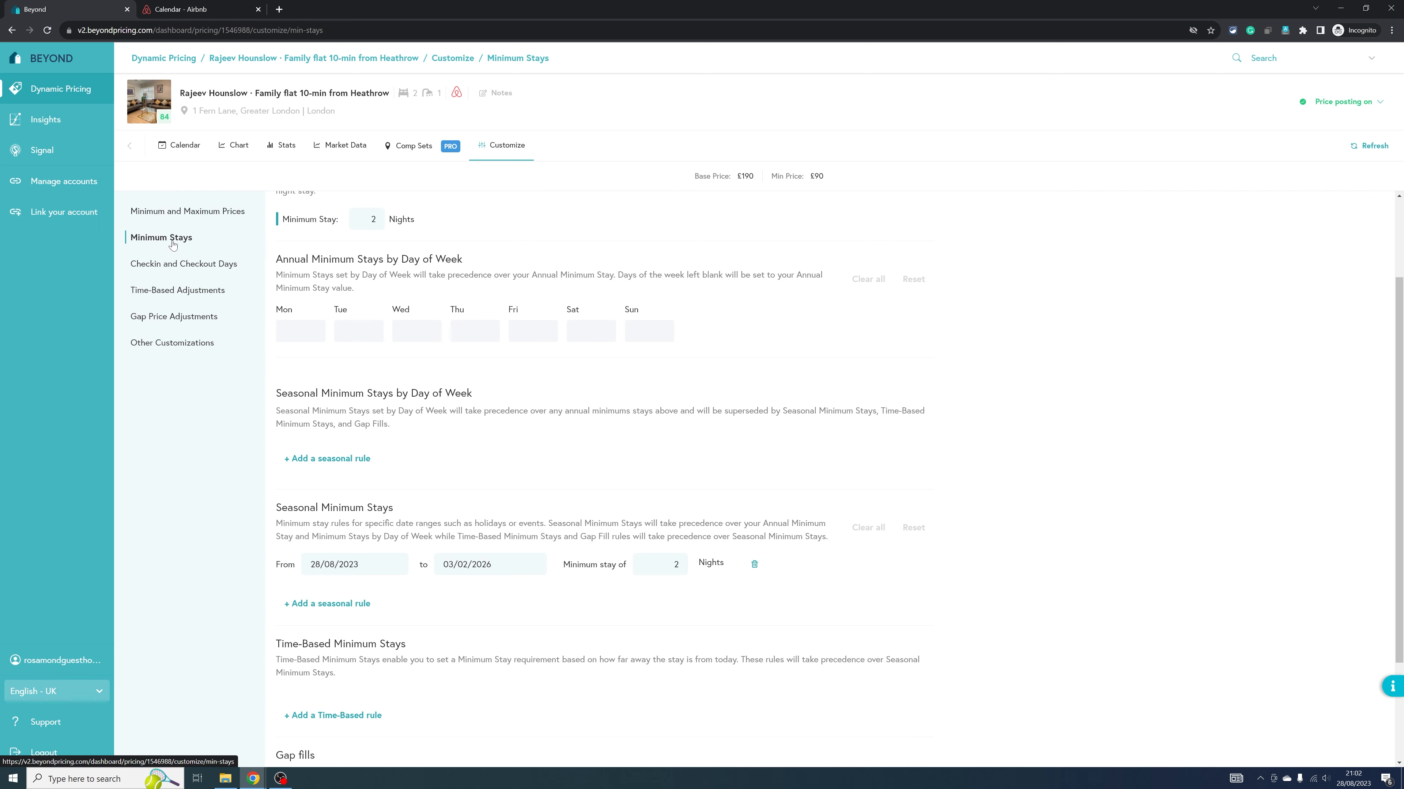